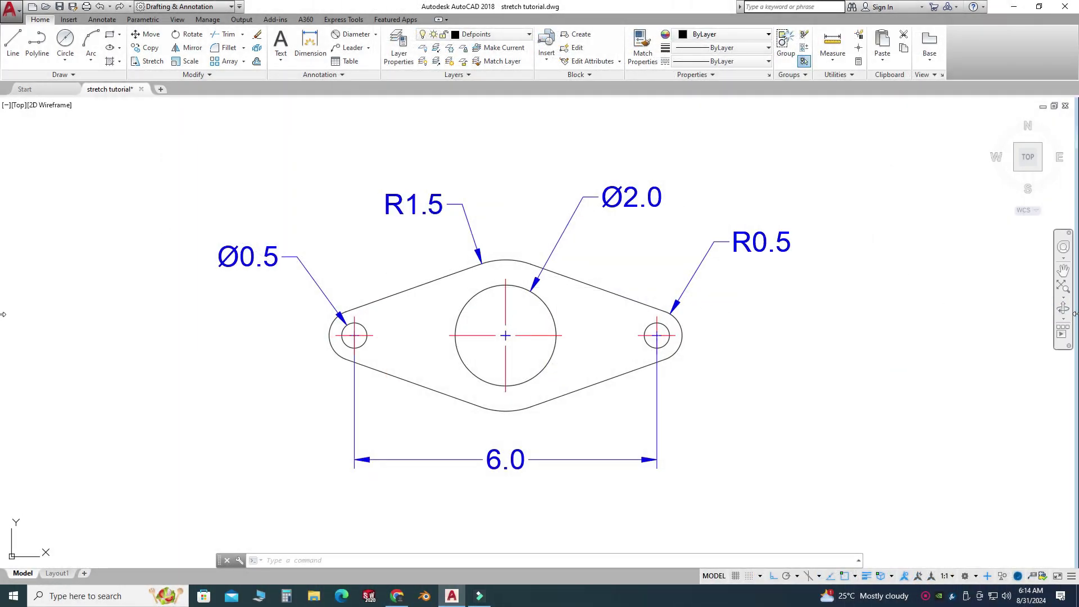
Pan the finished gasket drawing off screen to leave an empty drawing area
click(1062, 272)
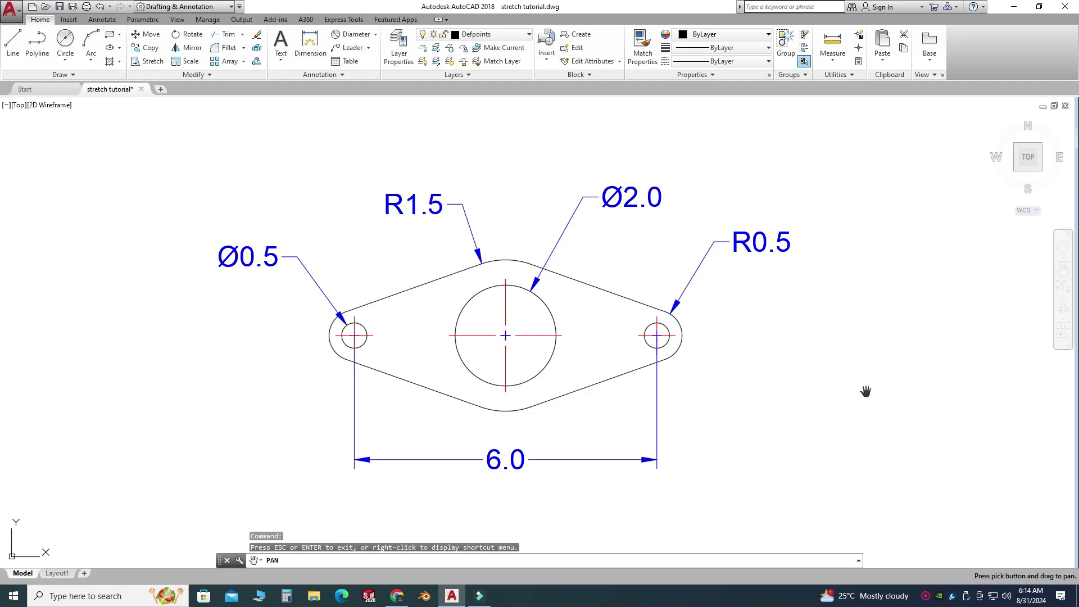
drag(775, 371, 163, 371)
drag(475, 367, 246, 368)
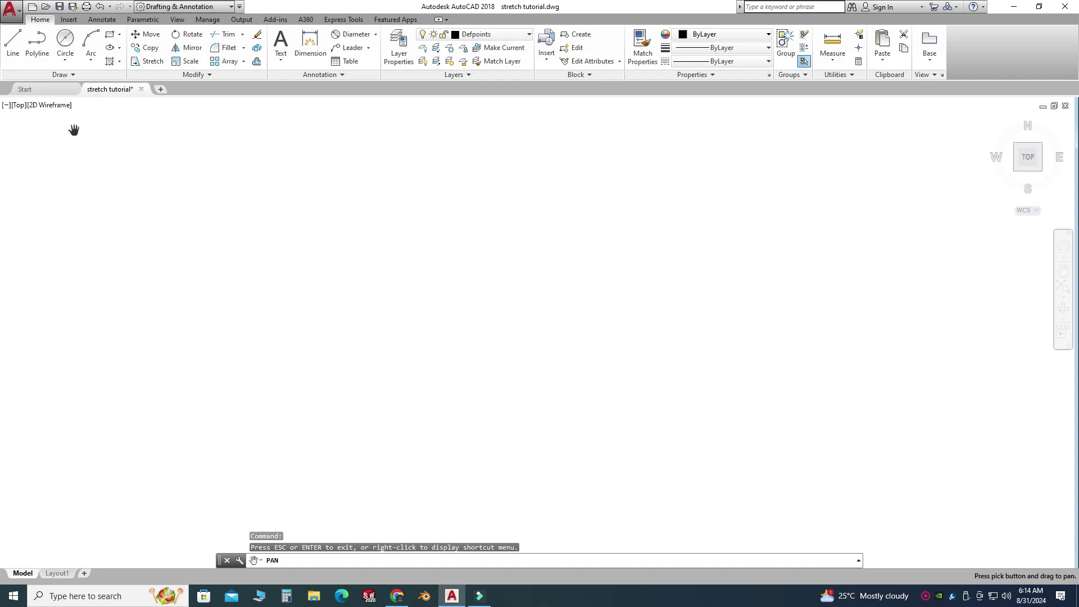
Draw a 6-unit horizontal line starting at the left of the empty area
click(12, 63)
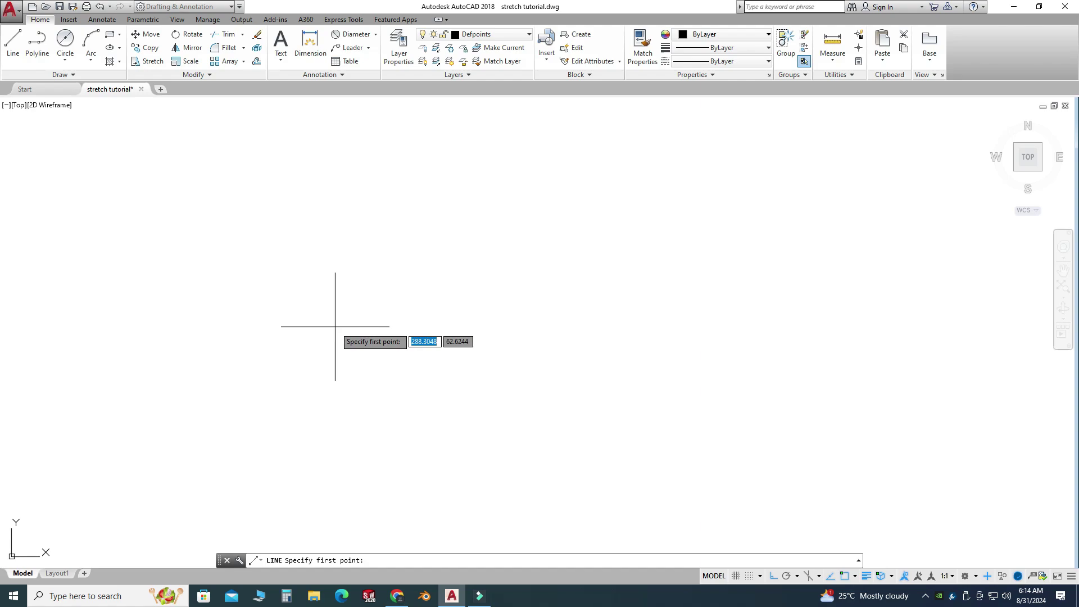
click(313, 324)
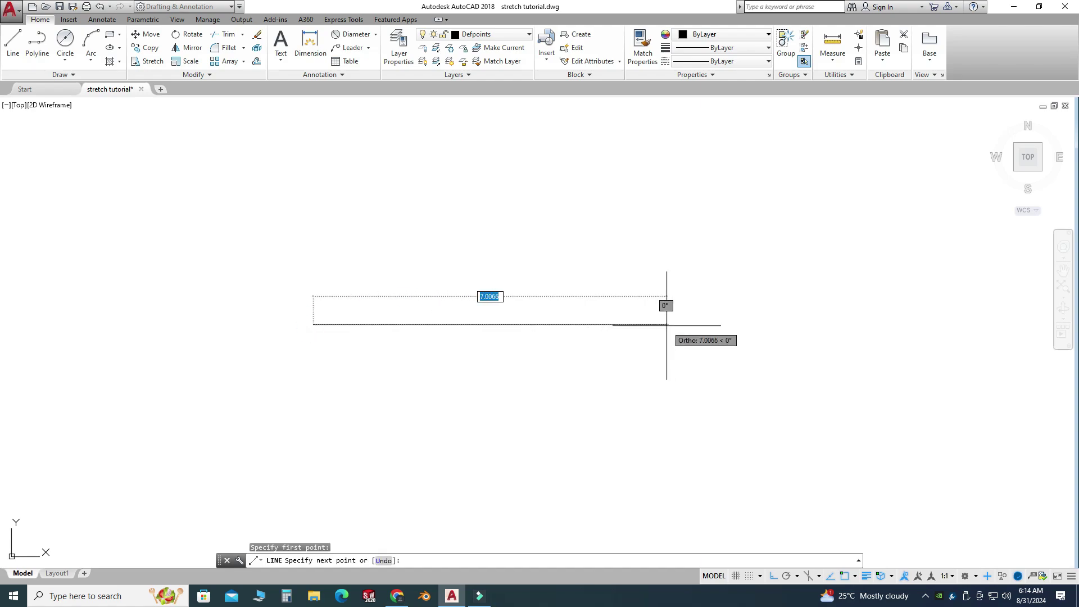
text(6)
key(Return)
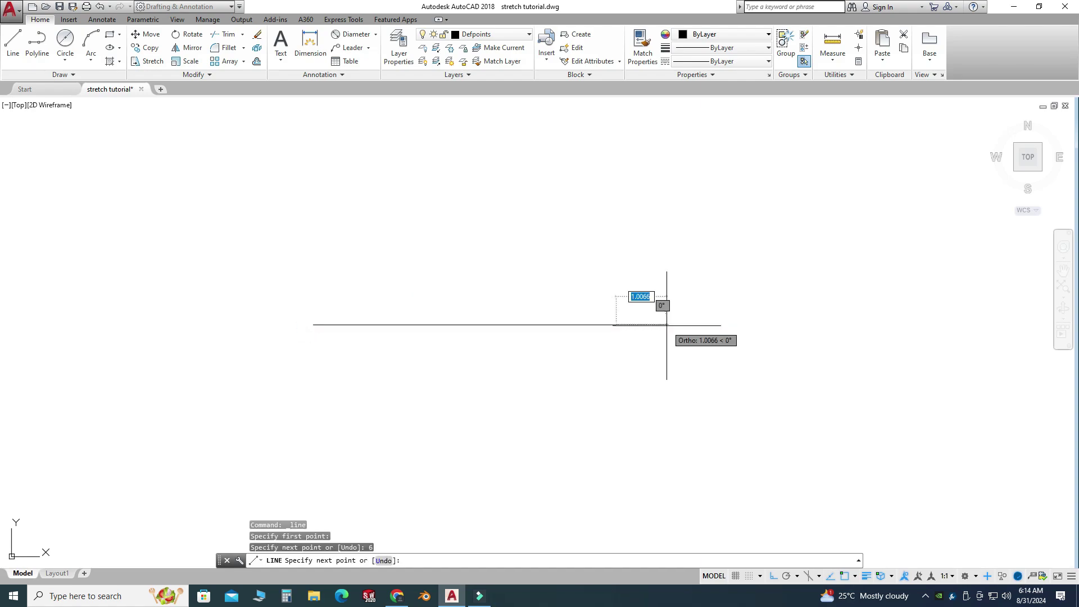
key(Escape)
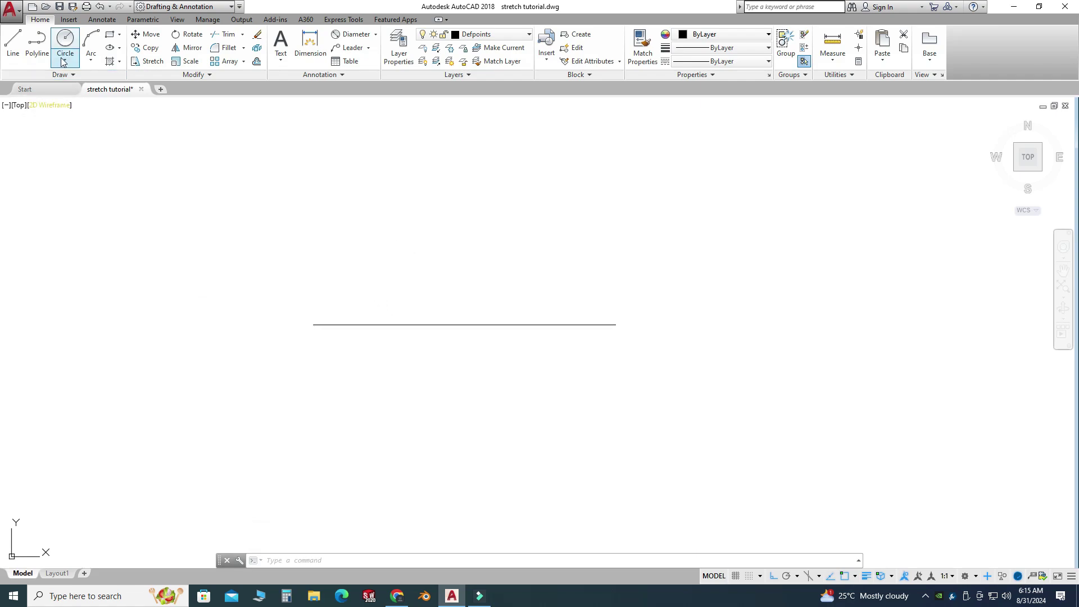
Draw a circle of radius 0.5 centred on the line's left end
click(66, 60)
click(80, 84)
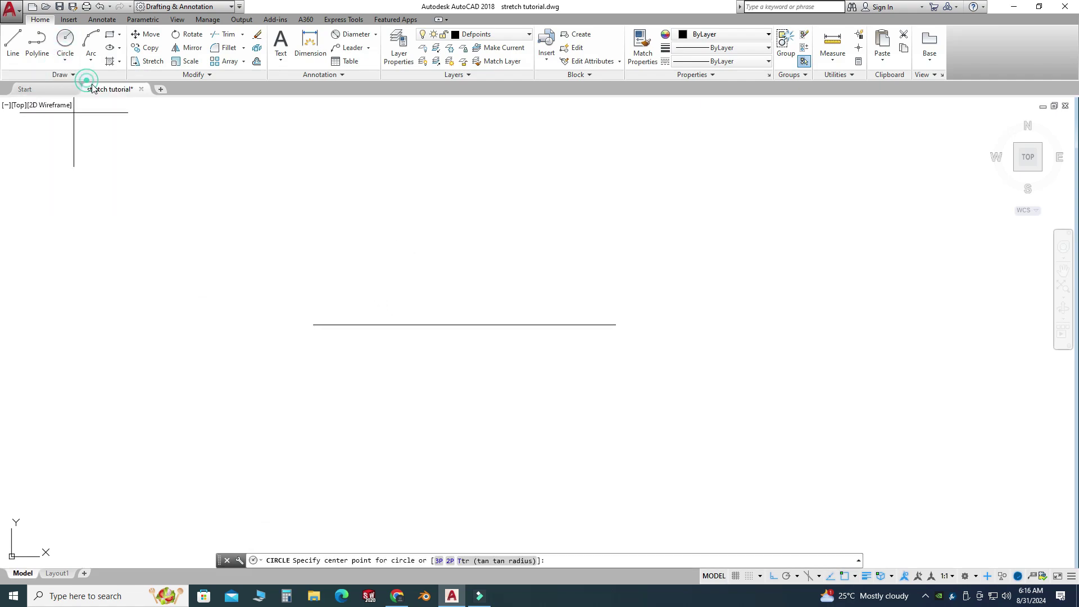
click(313, 325)
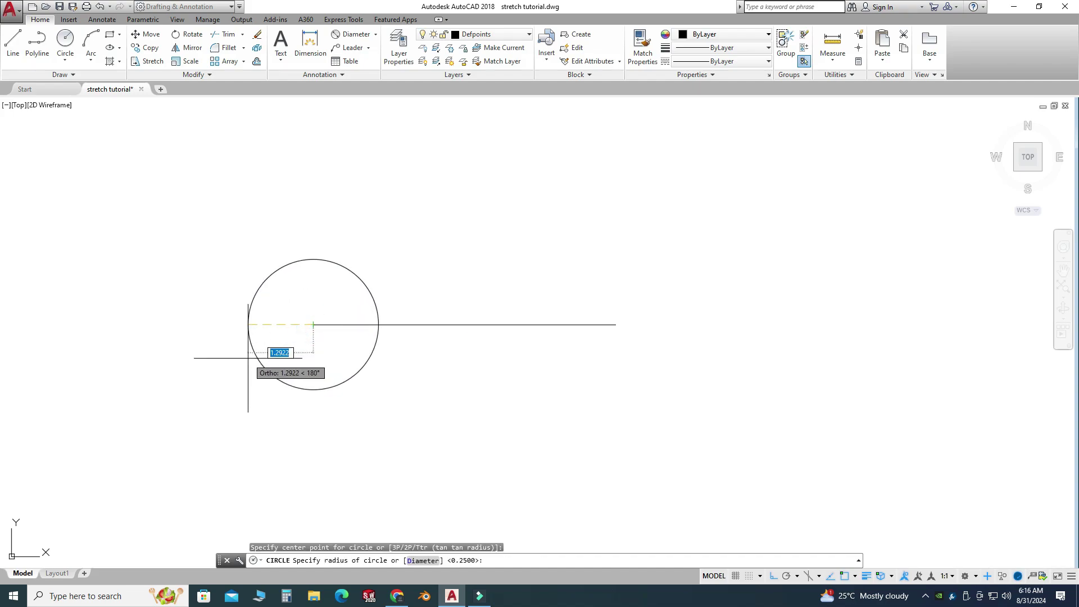
text(.5)
key(Return)
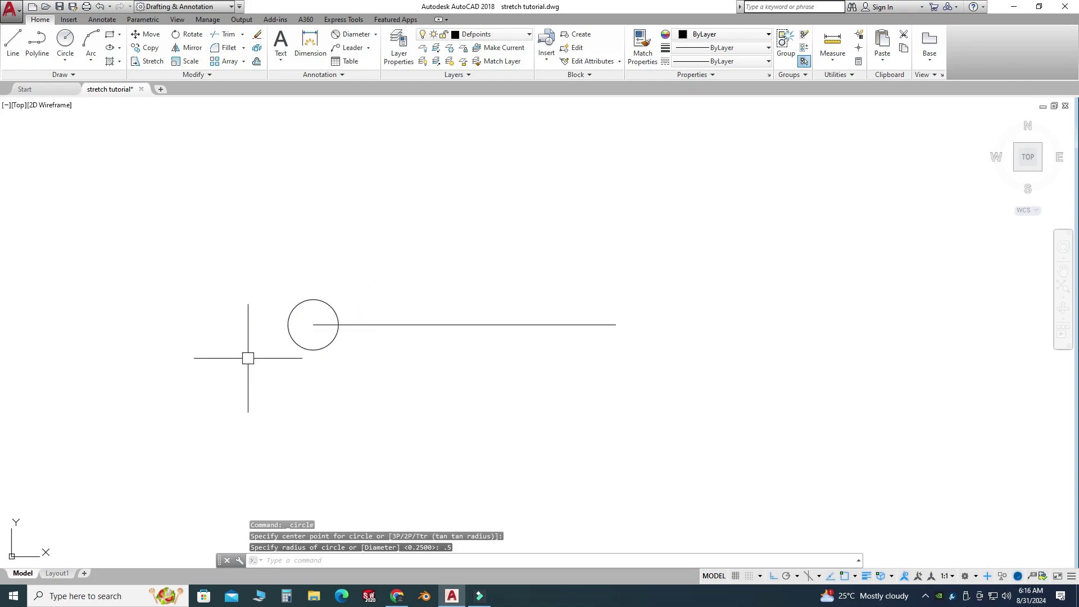
Draw a matching radius-0.5 circle centred on the line's right end
click(65, 57)
click(85, 80)
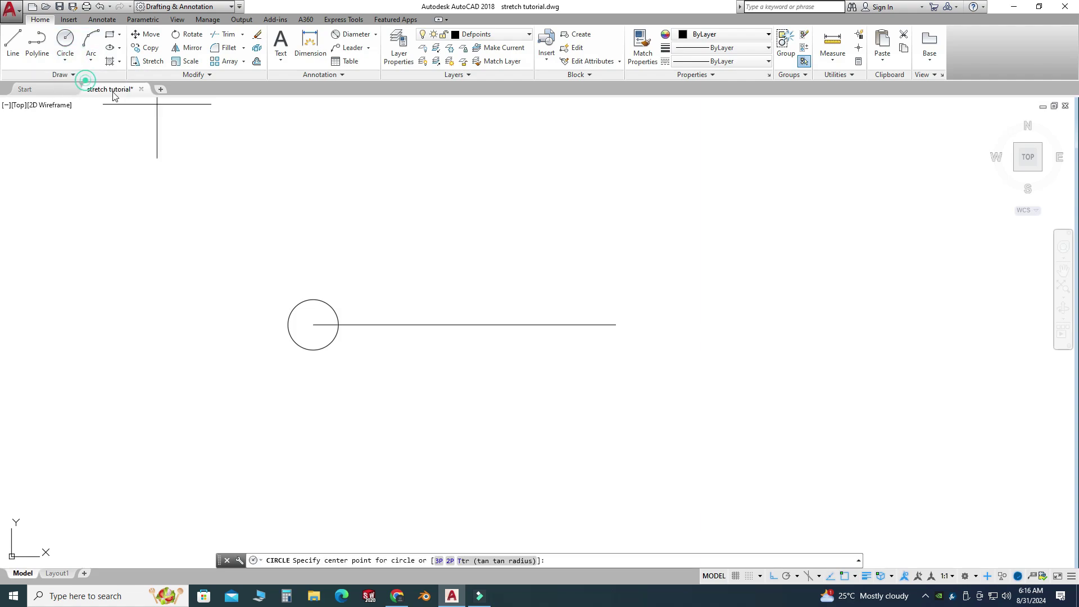
click(616, 324)
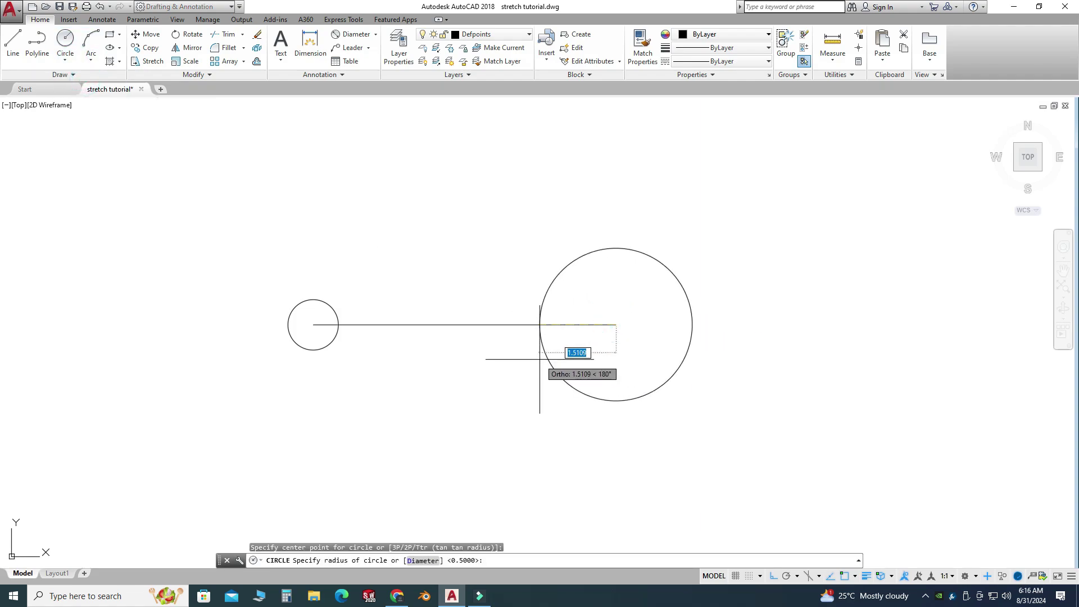
text(.5)
key(Return)
key(Escape)
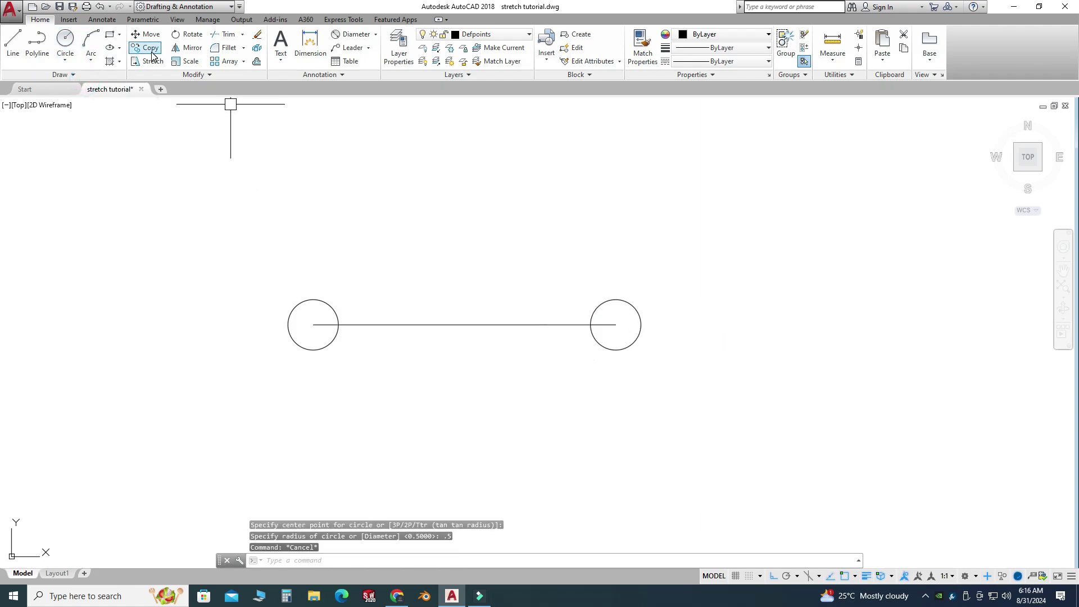
click(72, 60)
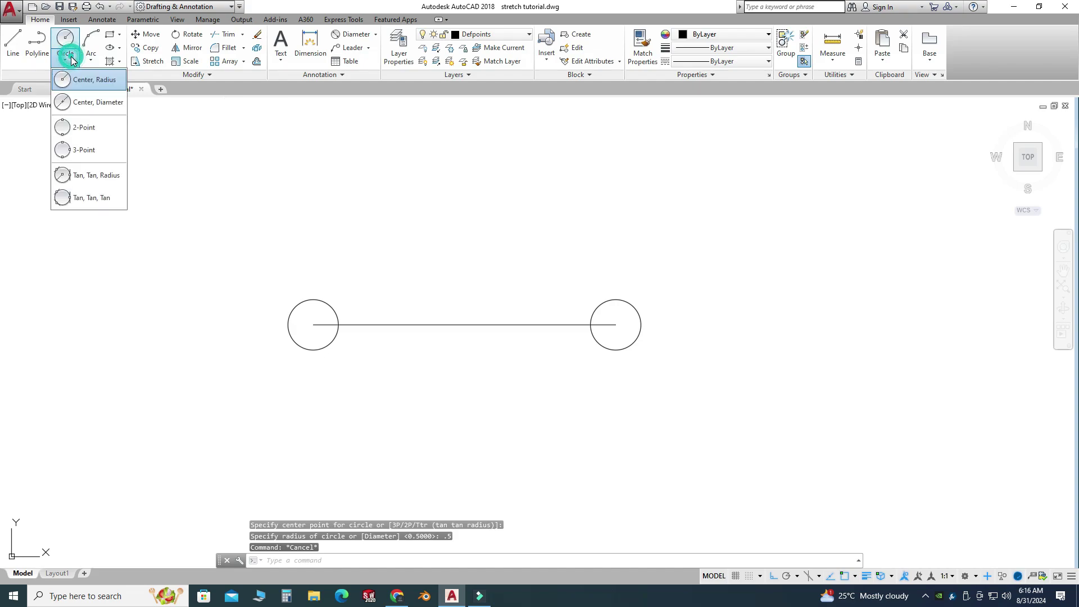
Add a 0.5-diameter circle concentric with the left end circle
click(95, 107)
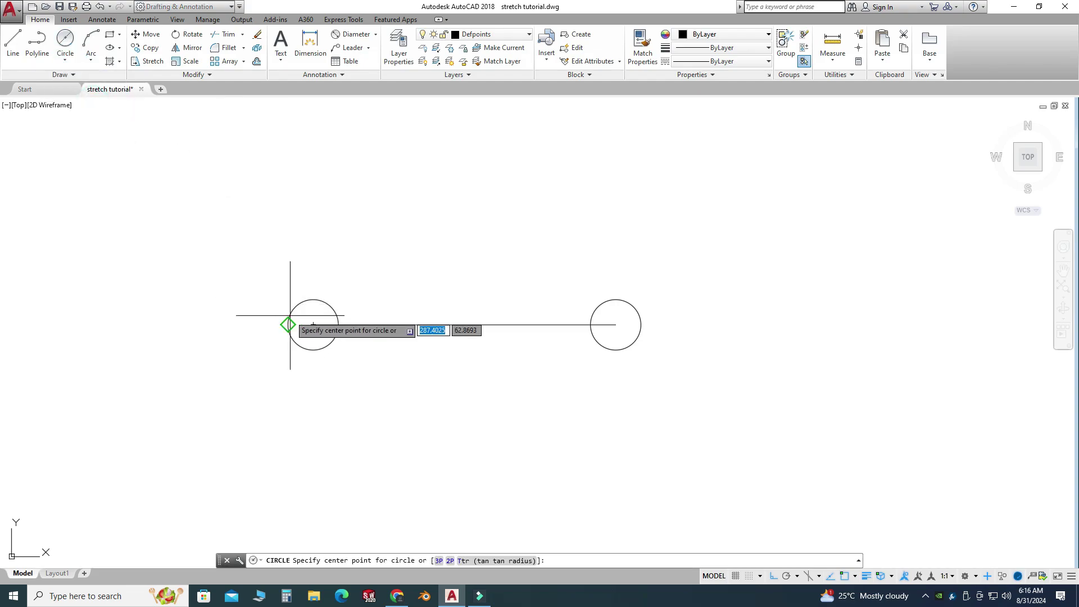
scroll(312, 337, up, 5)
click(303, 235)
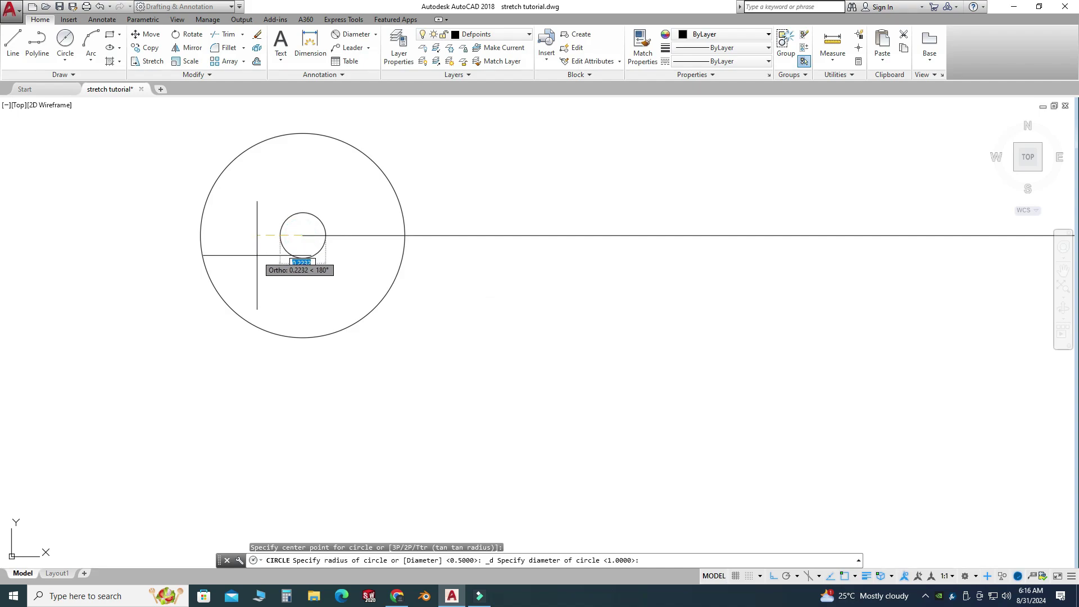
text(.5)
key(Return)
scroll(238, 293, down, 2)
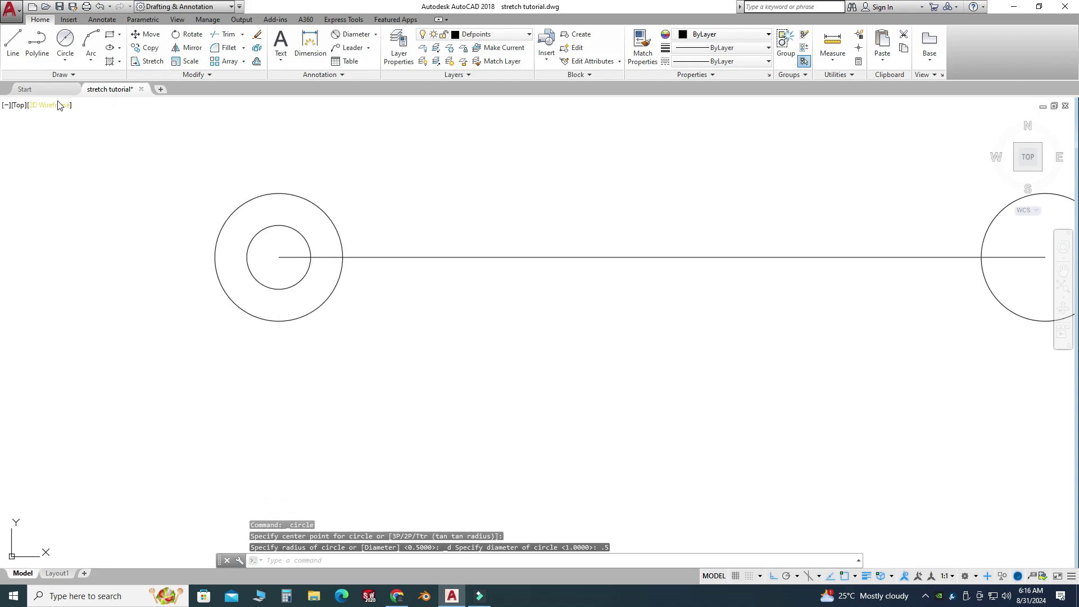
Add a 0.5-diameter circle concentric with the right end circle
click(62, 58)
click(68, 75)
scroll(137, 169, down, 1)
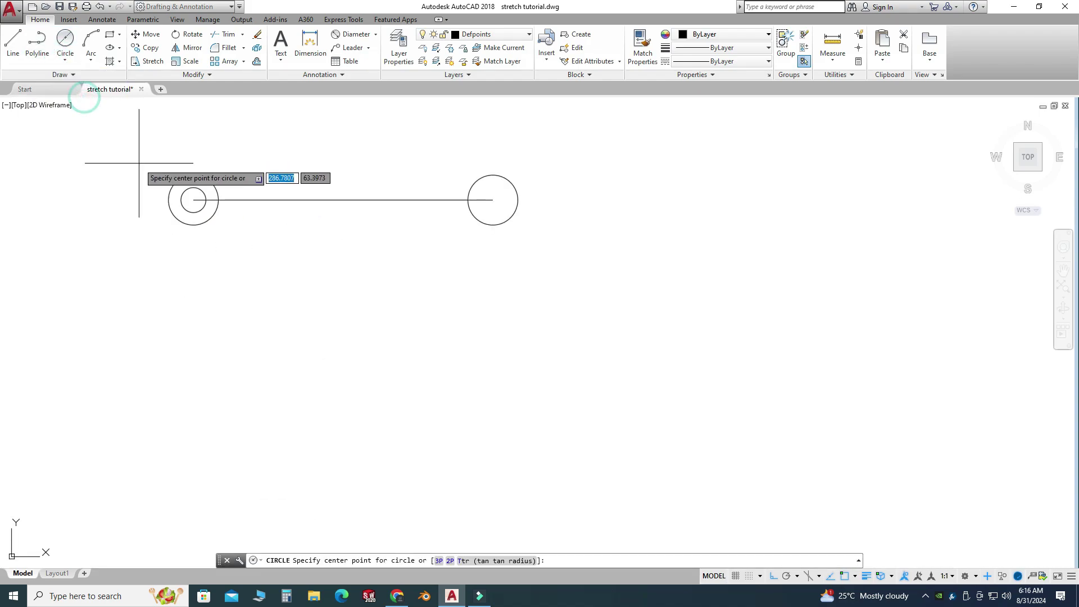
scroll(484, 190, up, 1)
click(521, 241)
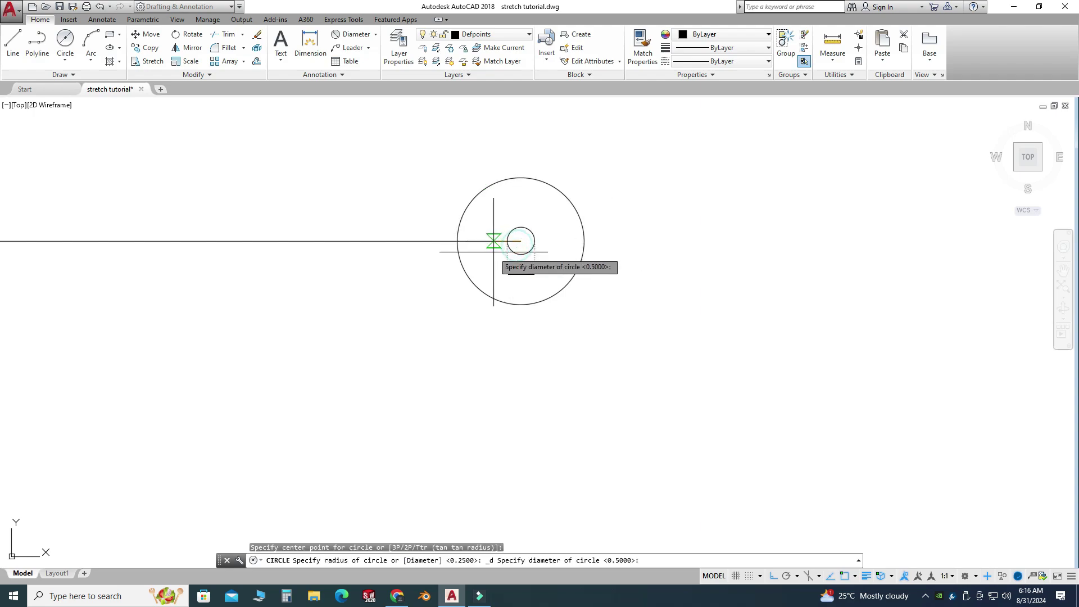
text(.5)
key(Return)
key(Escape)
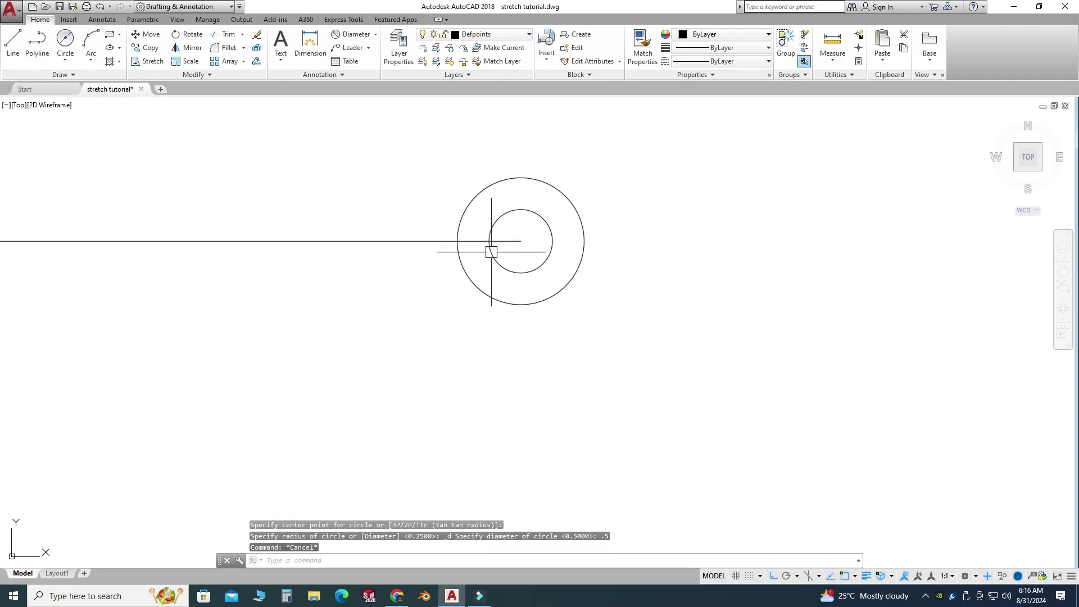
scroll(585, 306, down, 3)
scroll(281, 237, up, 2)
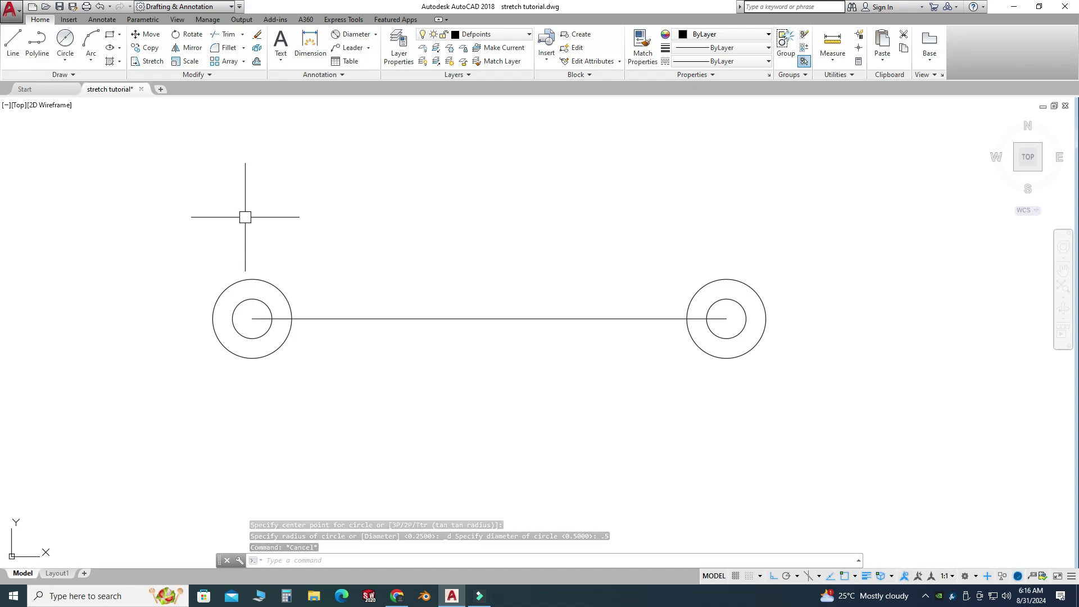
Draw a circle of diameter 3 centred on the line's midpoint
click(69, 60)
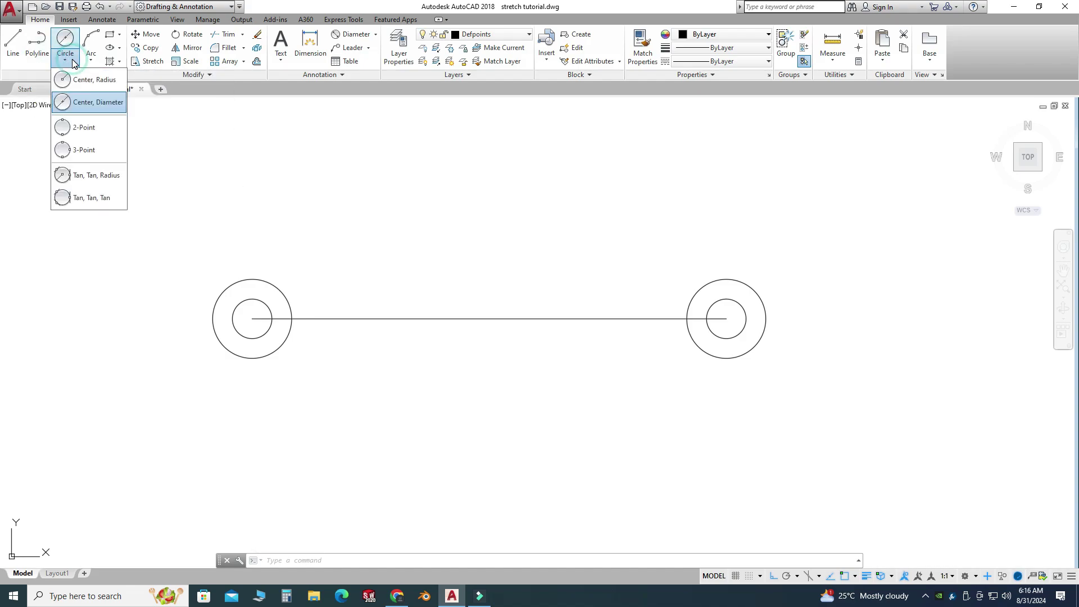
click(95, 96)
click(489, 319)
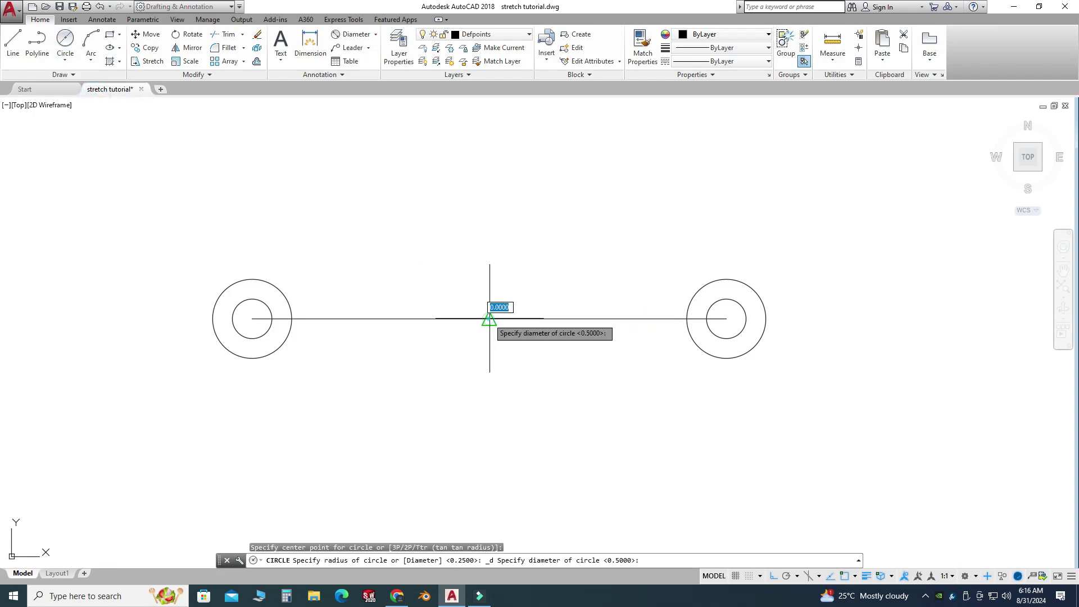
text(3)
key(Return)
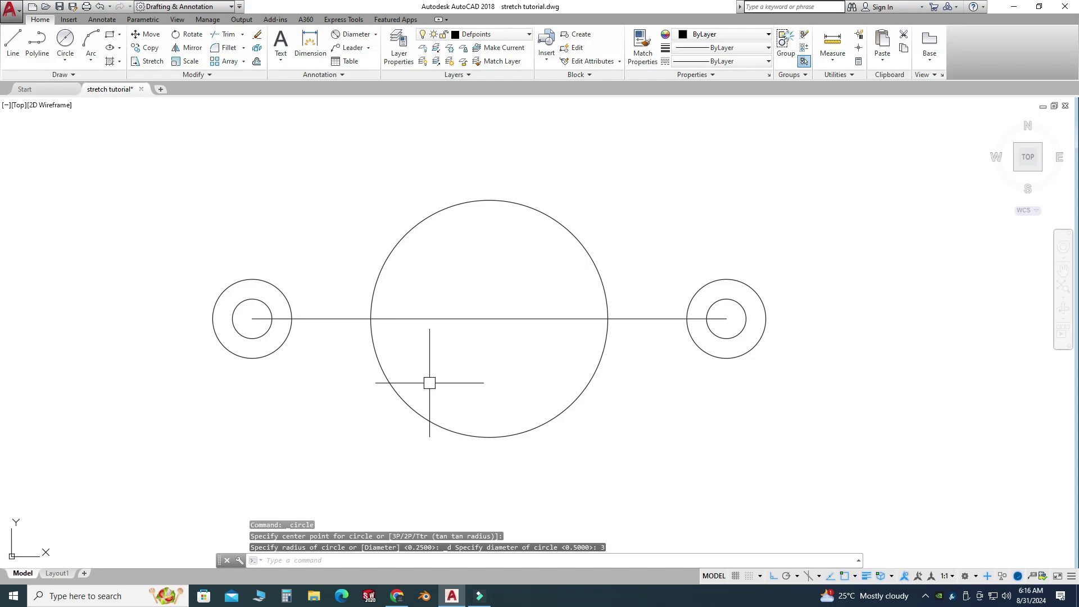
Draw a radius-2 circle concentric with the diameter-3 circle
click(65, 59)
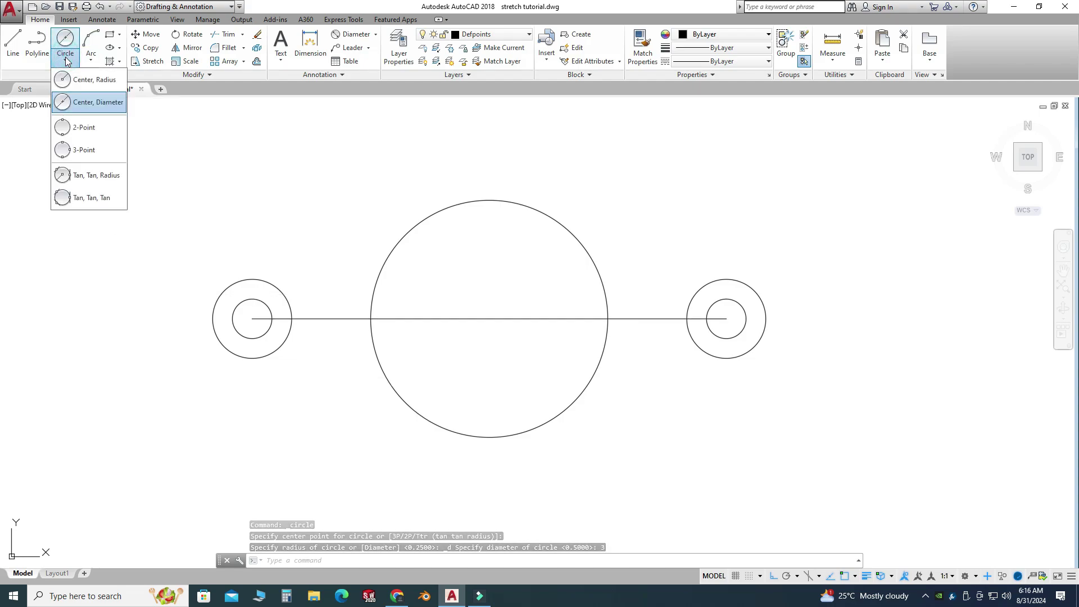
click(93, 82)
click(489, 318)
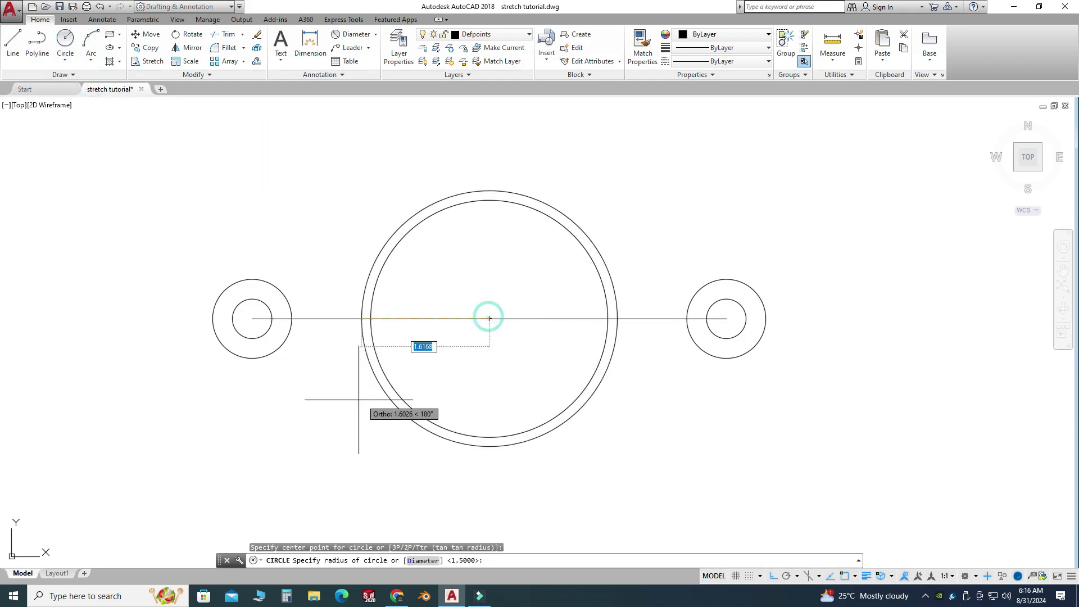
text(2.5835)
key(Return)
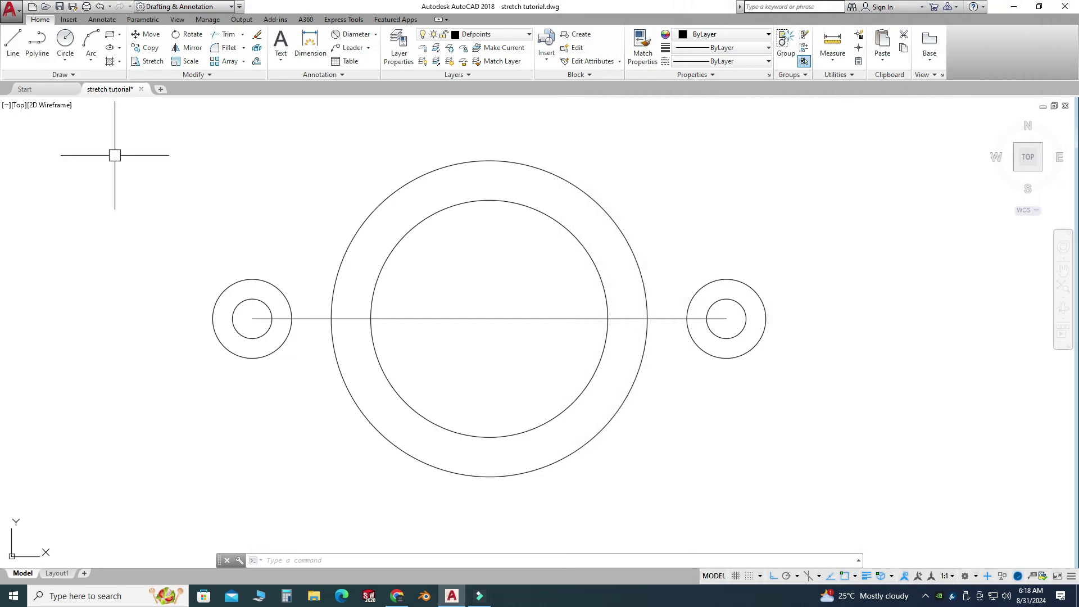
Draw a tangent line from the top of the small left circle to the large circle
click(9, 54)
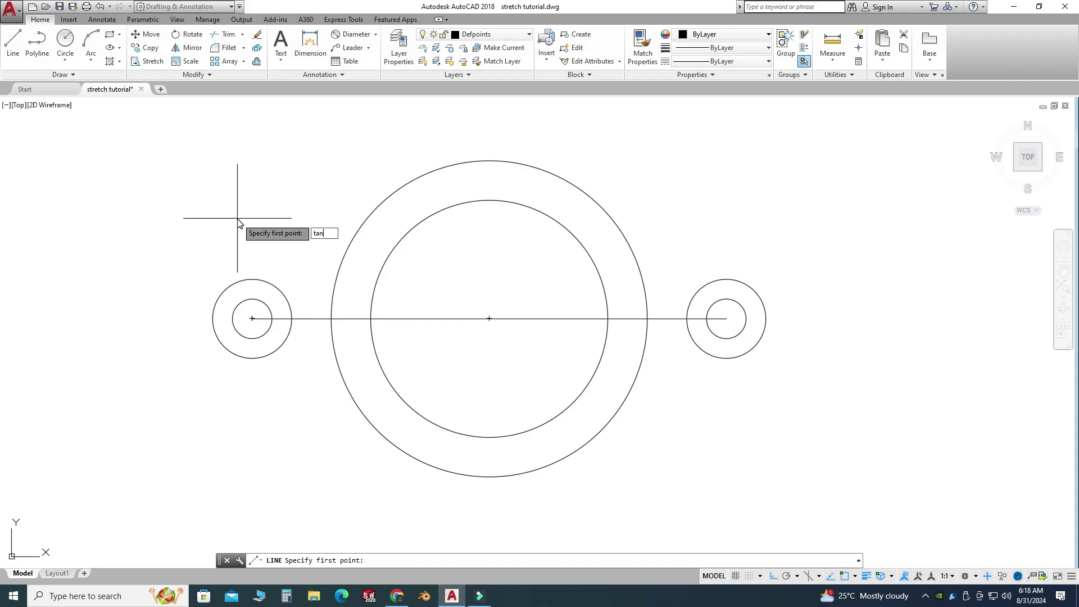
key(Return)
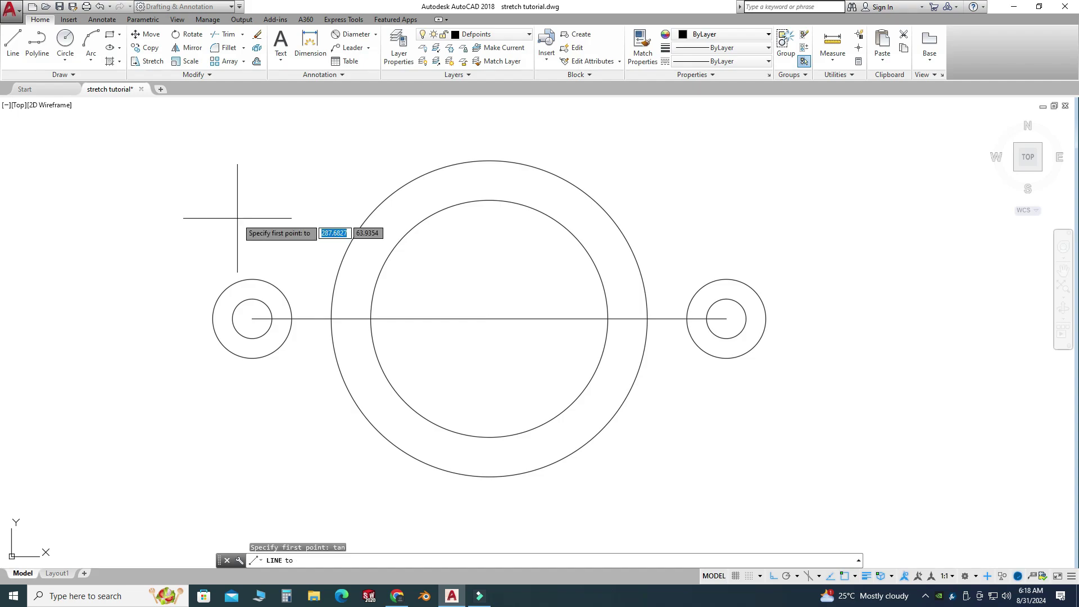
click(244, 281)
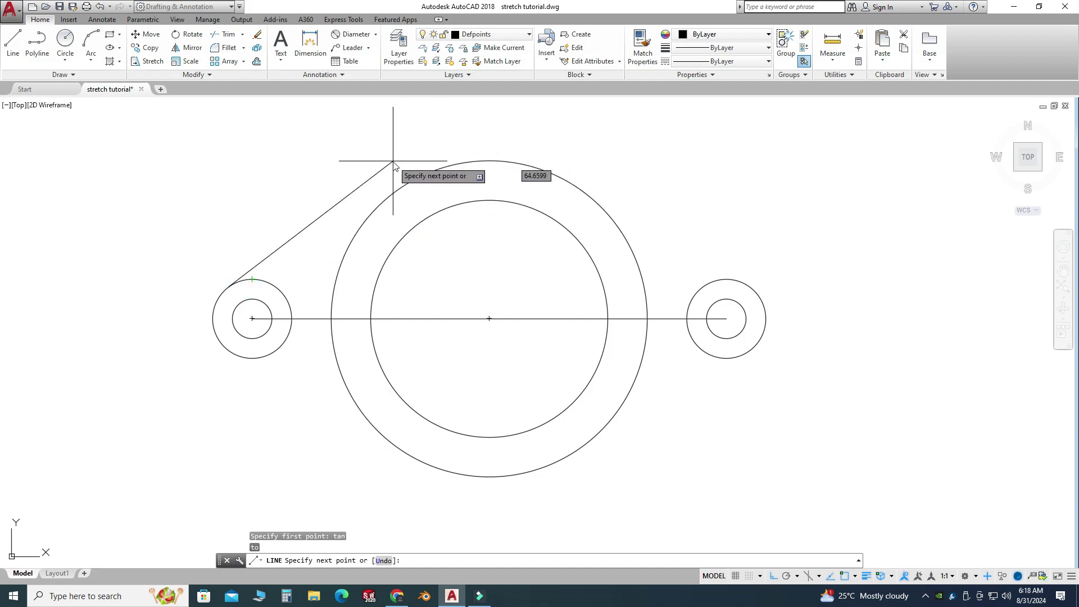
text(tan)
key(Return)
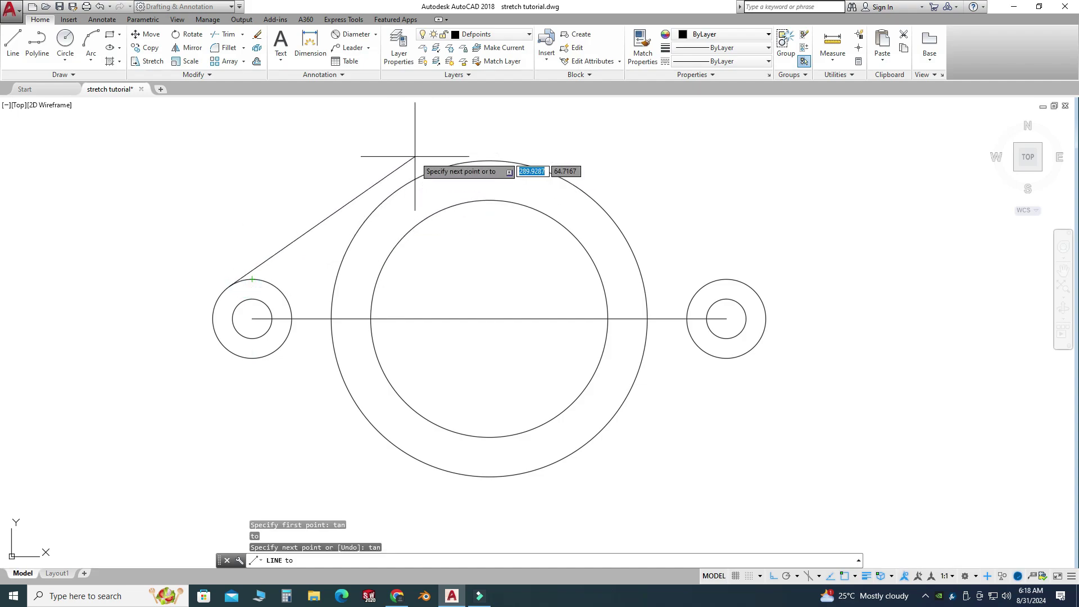
click(444, 158)
key(Escape)
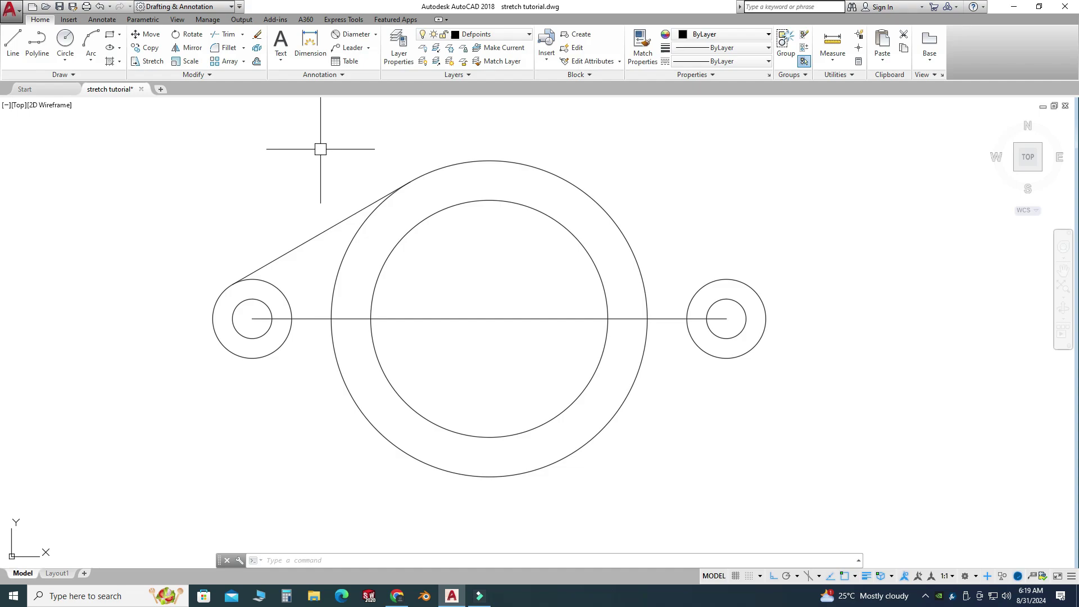
Draw a tangent line from the large circle's upper right to the small right circle
click(12, 41)
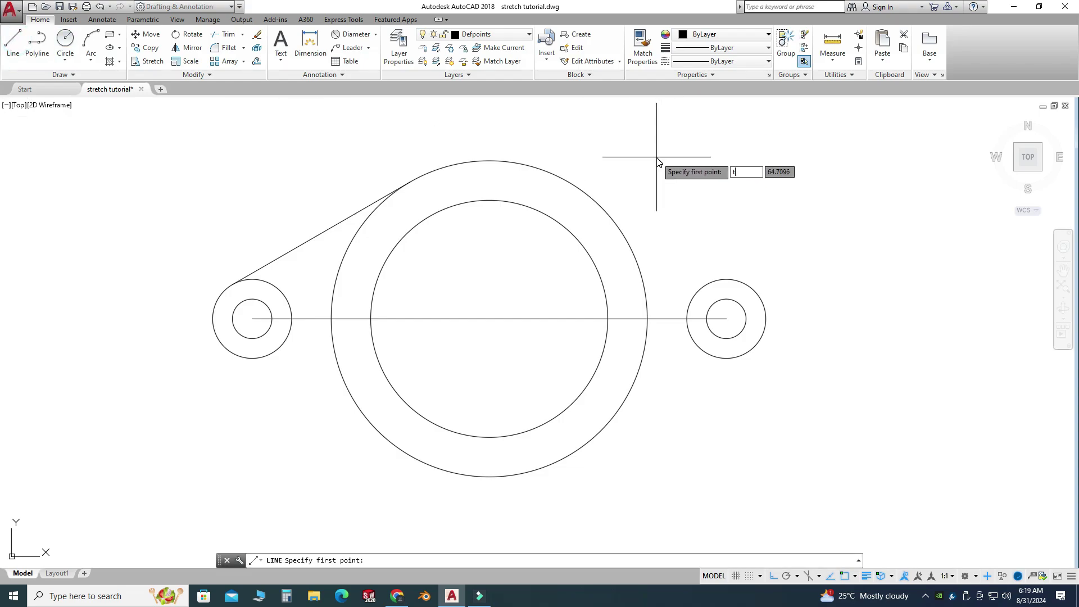
text(tan)
key(Return)
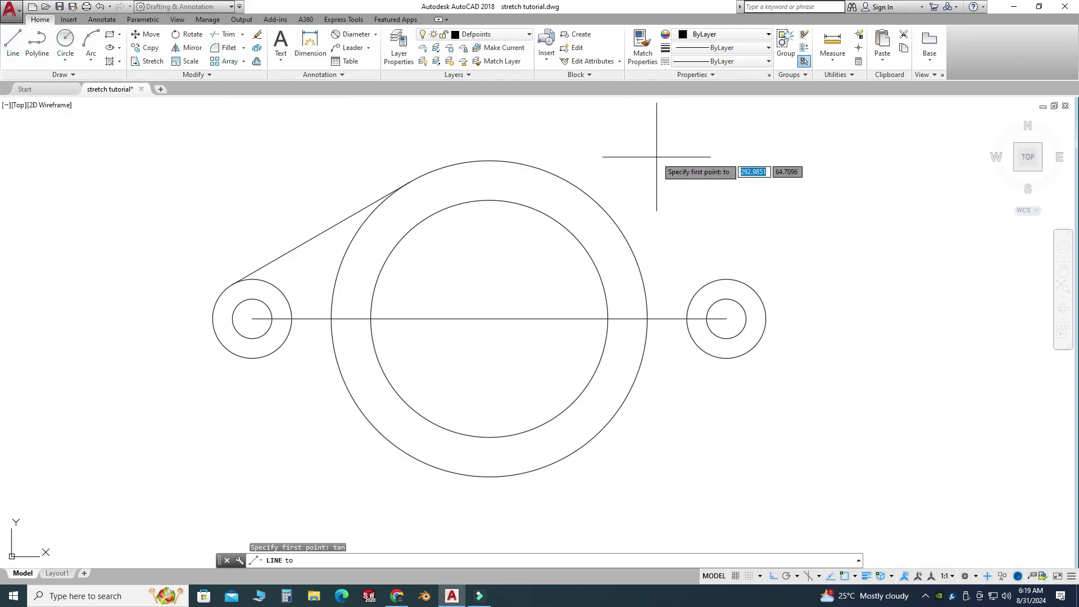
click(585, 189)
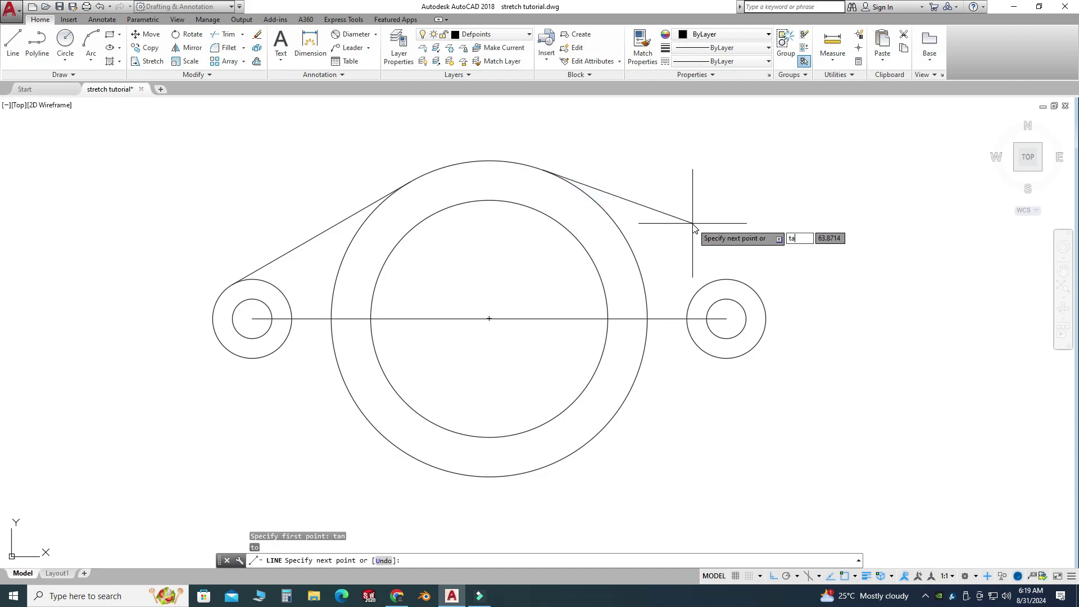
text(tan)
key(Return)
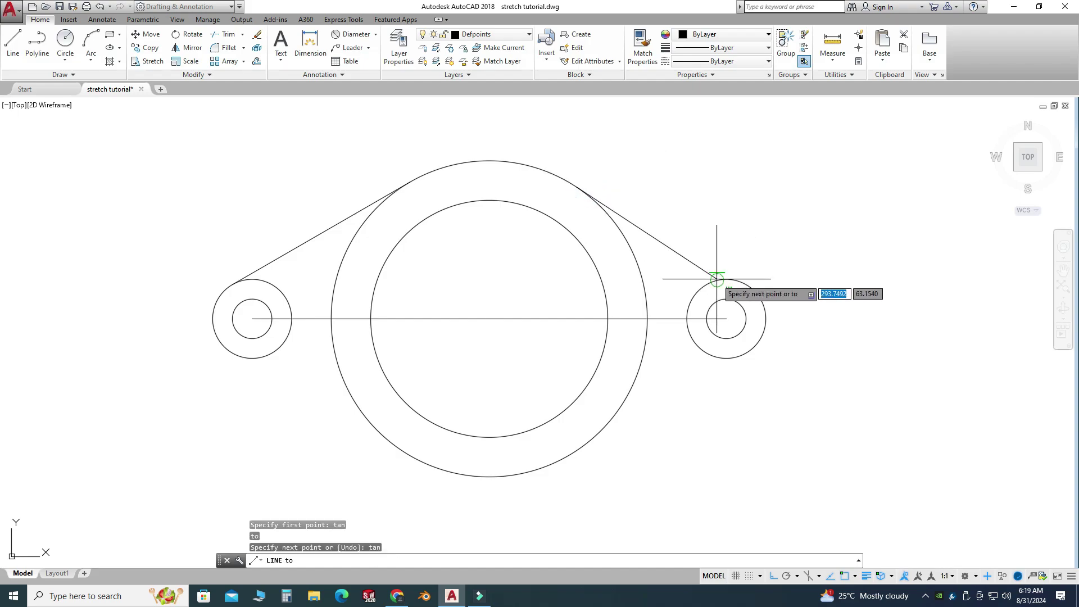
click(720, 245)
key(Escape)
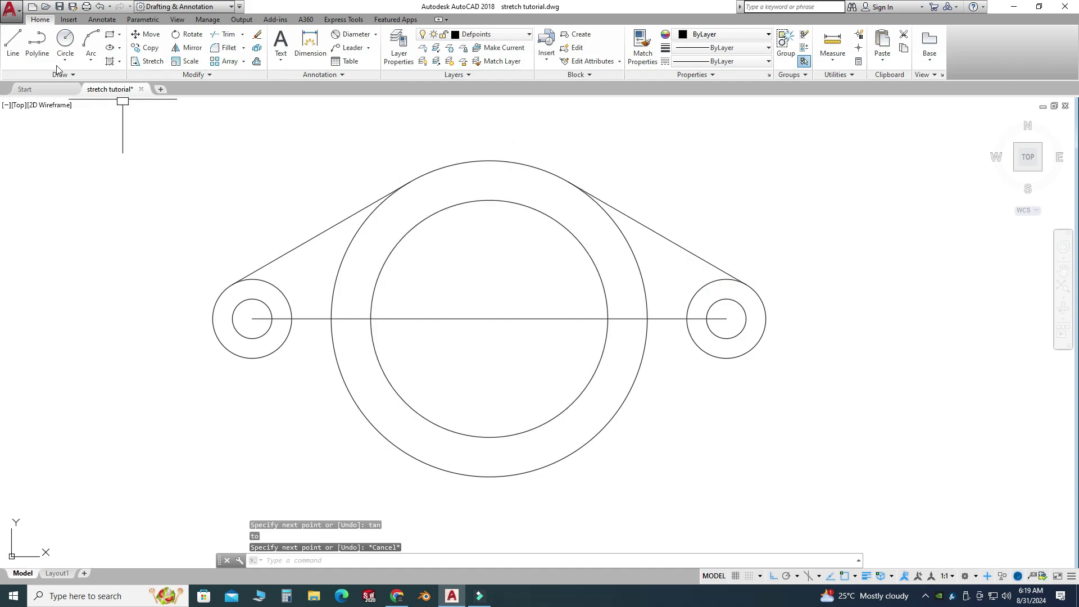
Draw a tangent line from the small left circle's underside to the large circle's lower left
click(12, 45)
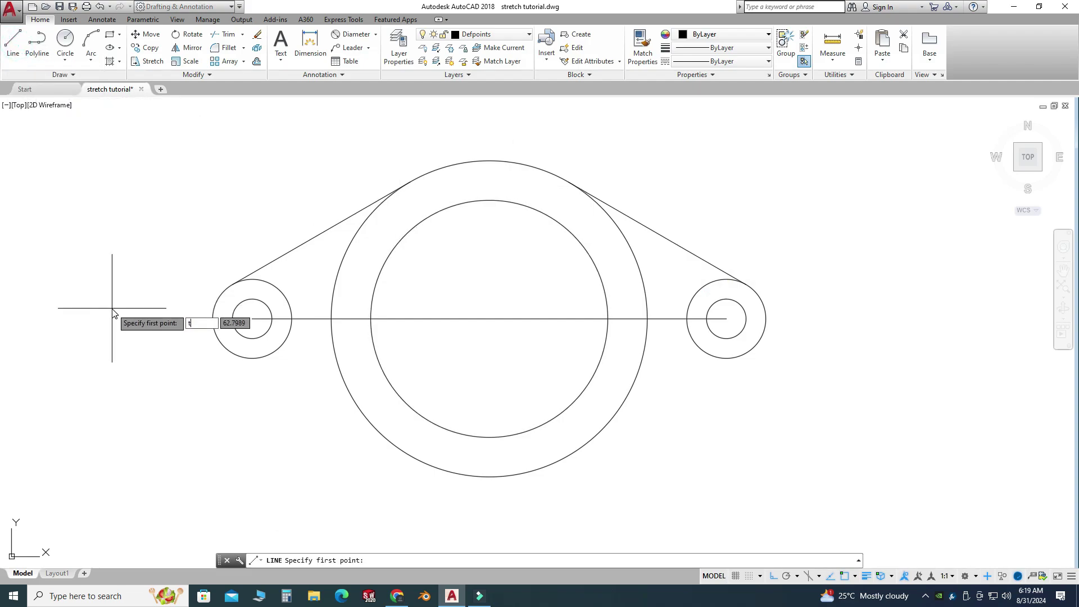
text(tan)
key(Return)
click(247, 357)
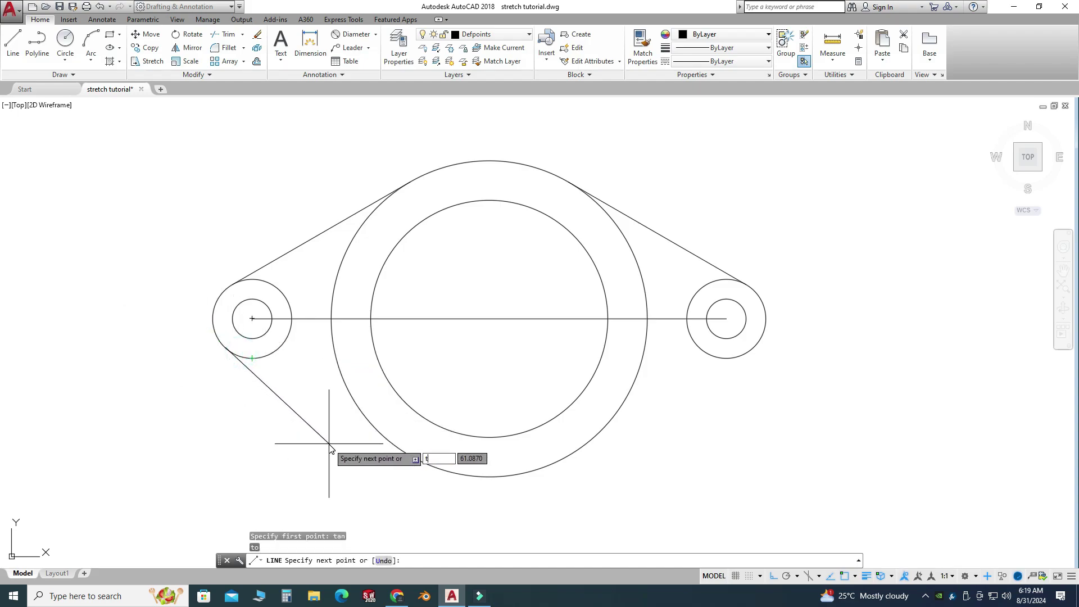
key(Return)
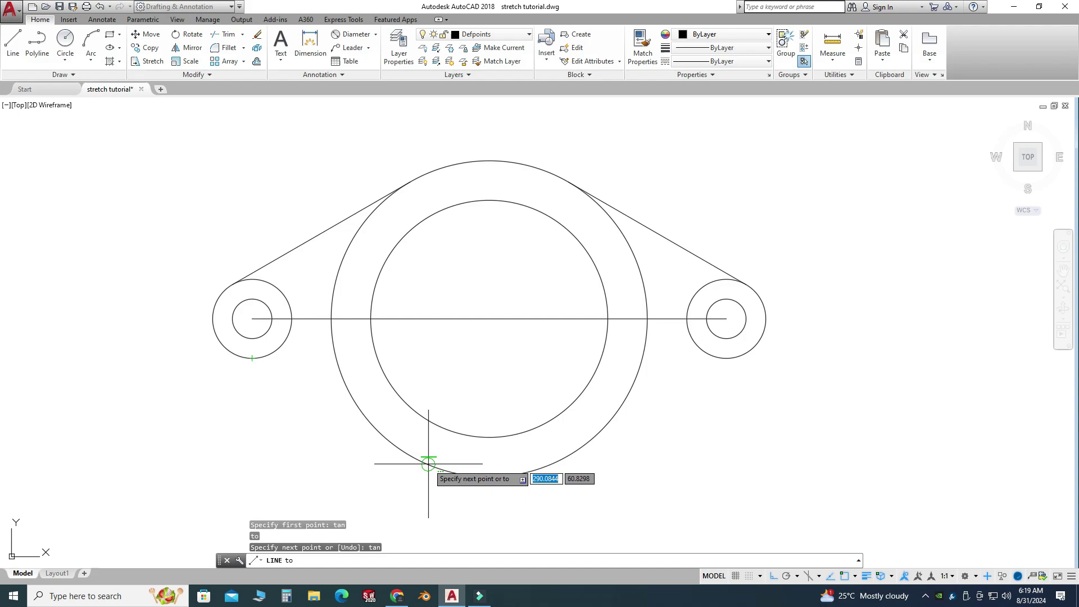
click(418, 457)
key(Escape)
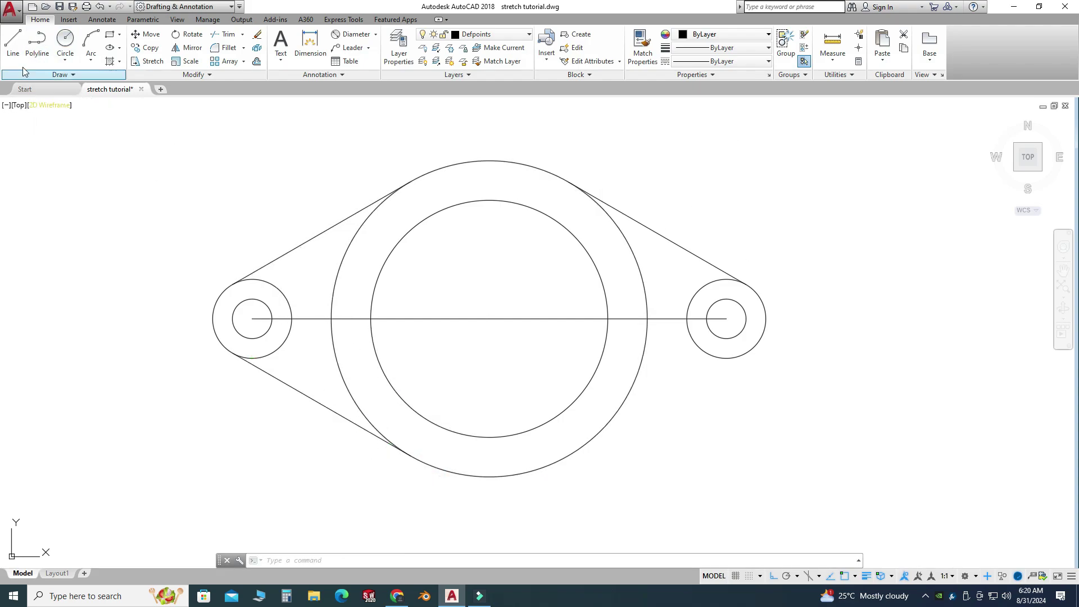
Draw a tangent line from the small right circle to the bottom of the large circle
click(11, 40)
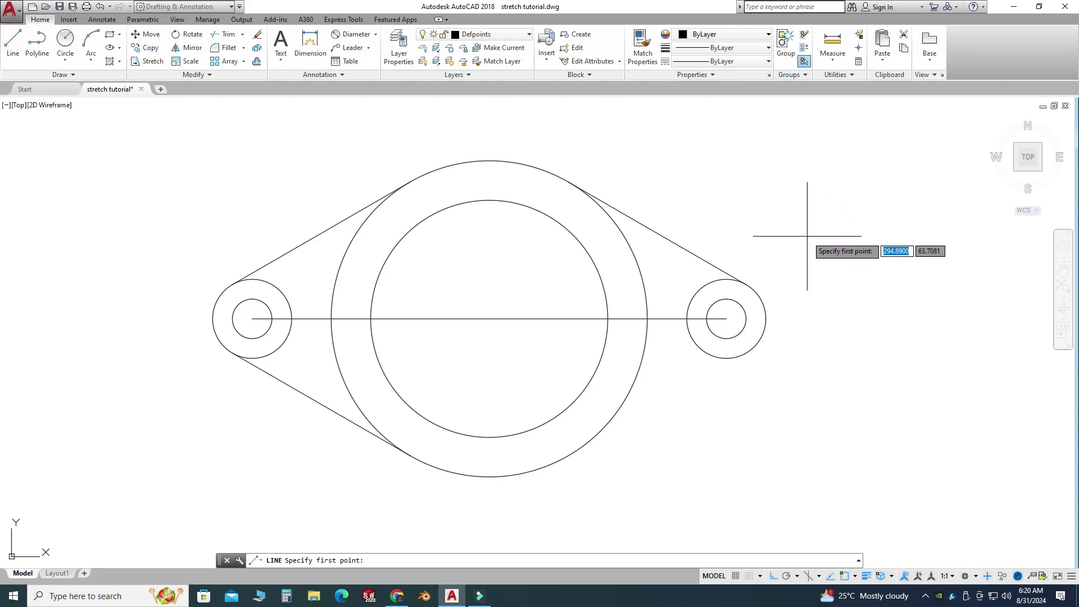
text(tan)
key(Return)
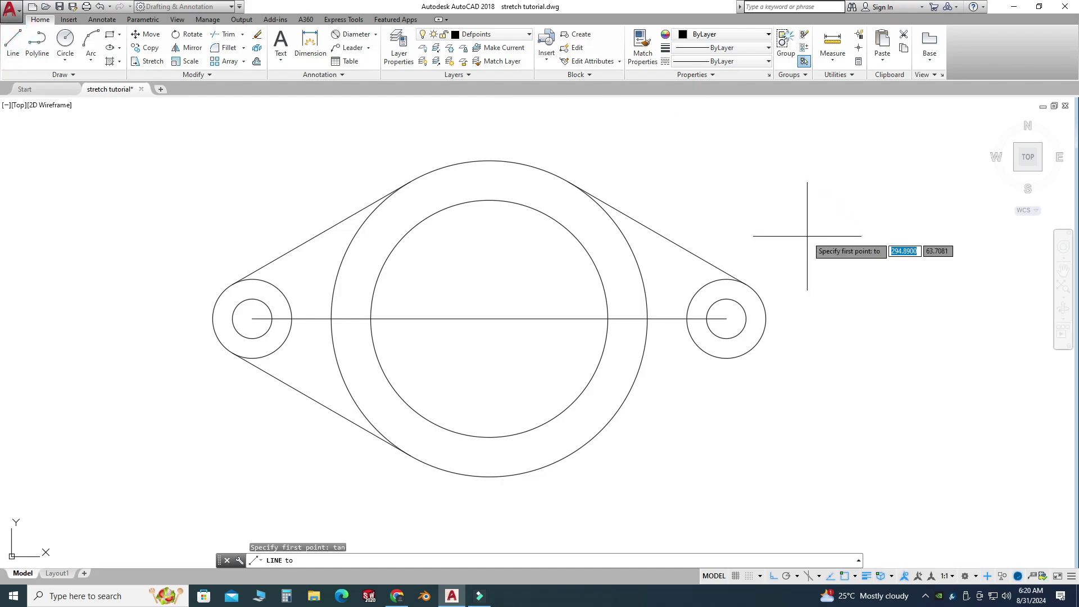
click(757, 357)
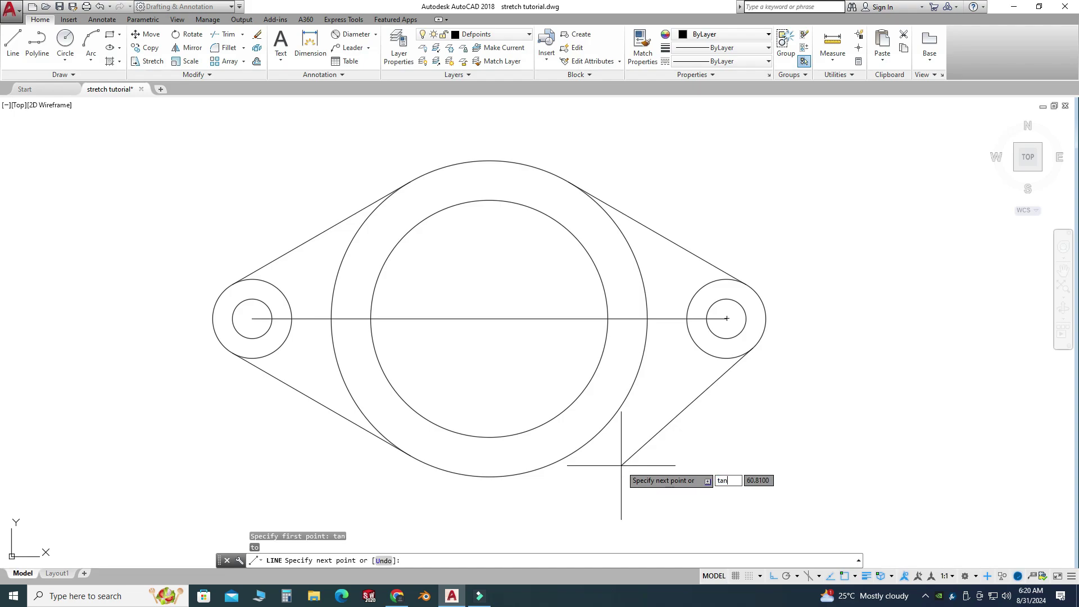
text(tan)
key(Return)
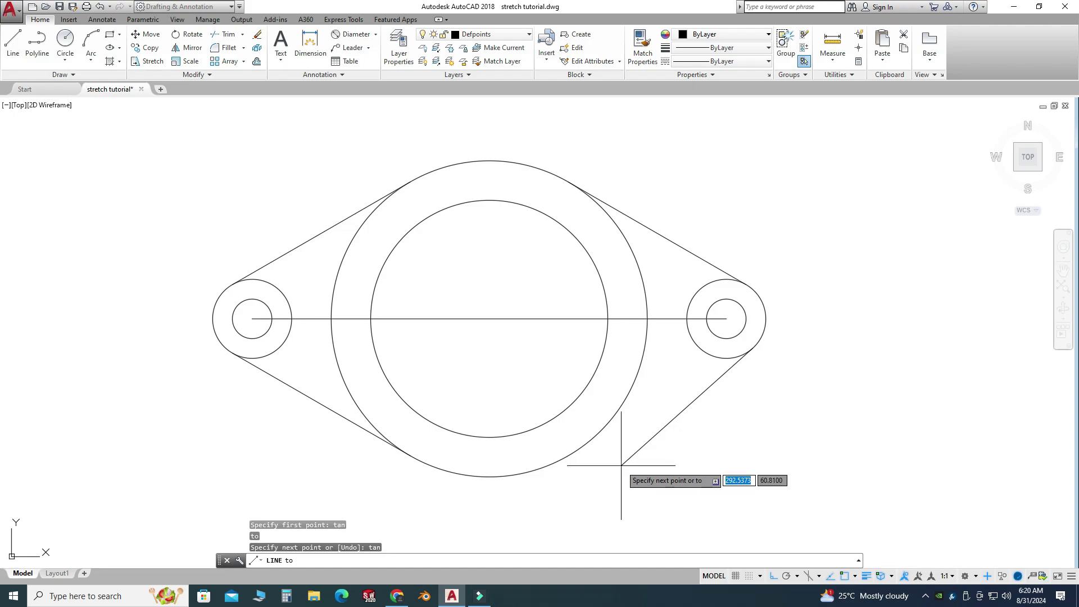
click(553, 469)
key(Escape)
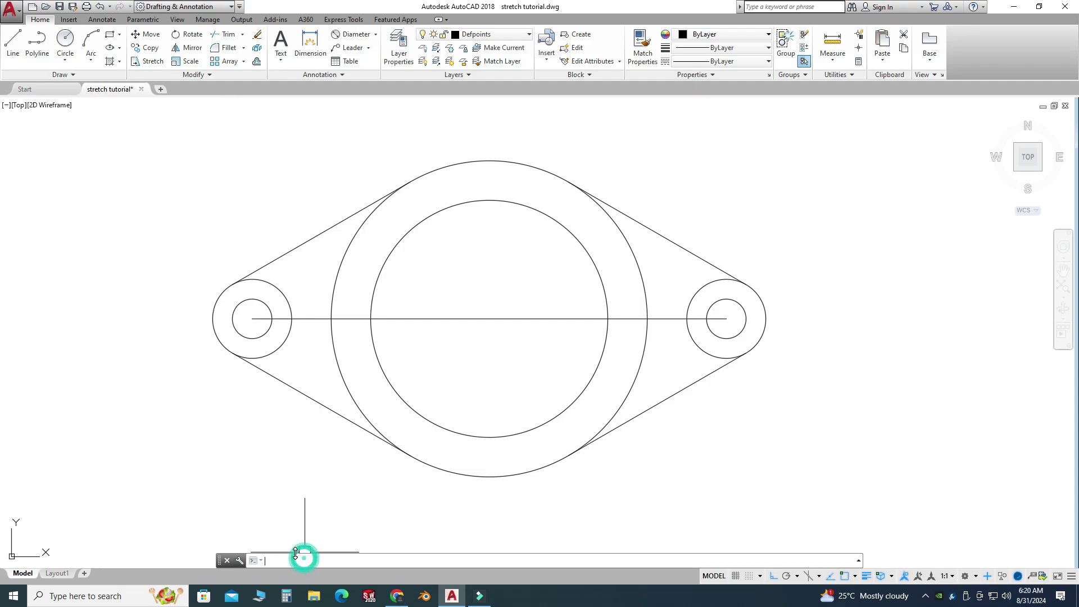
Trim the six circle arcs lying inside the tangent lines, using all geometry as cutting edges
key(Return)
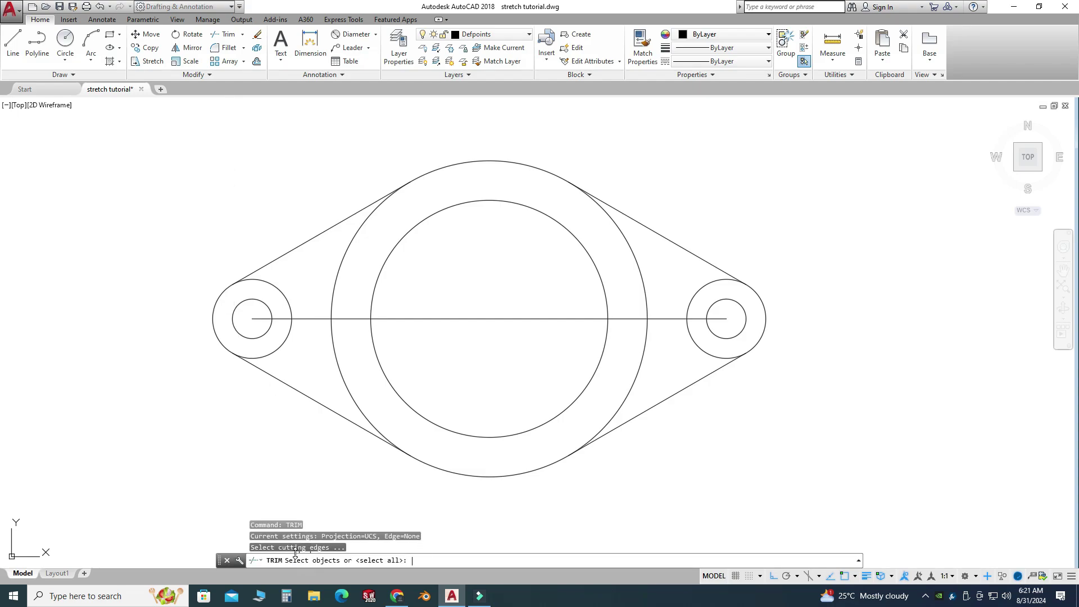
click(121, 112)
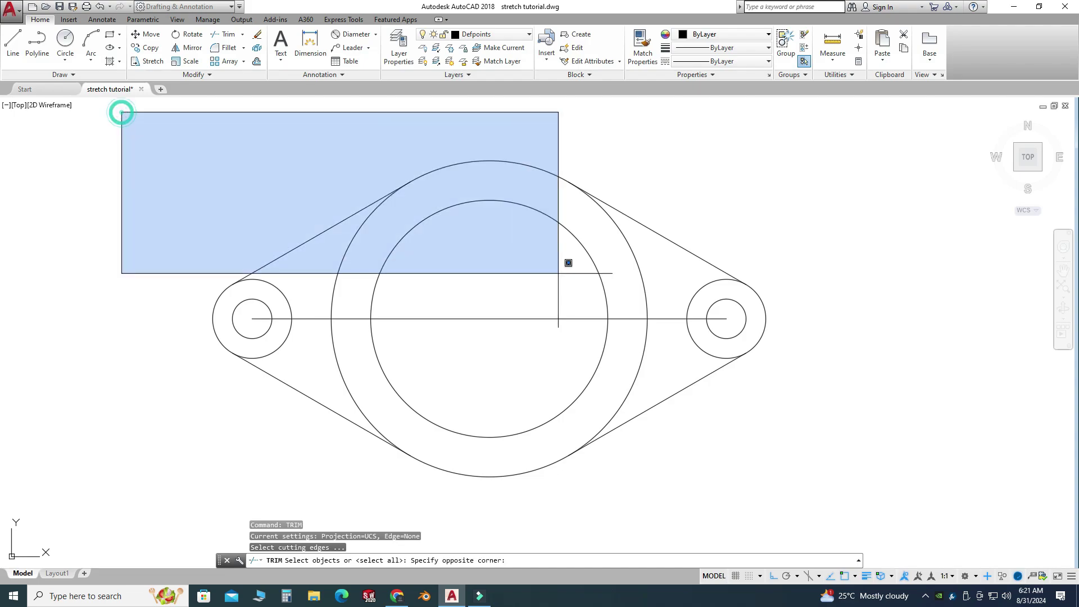
click(846, 491)
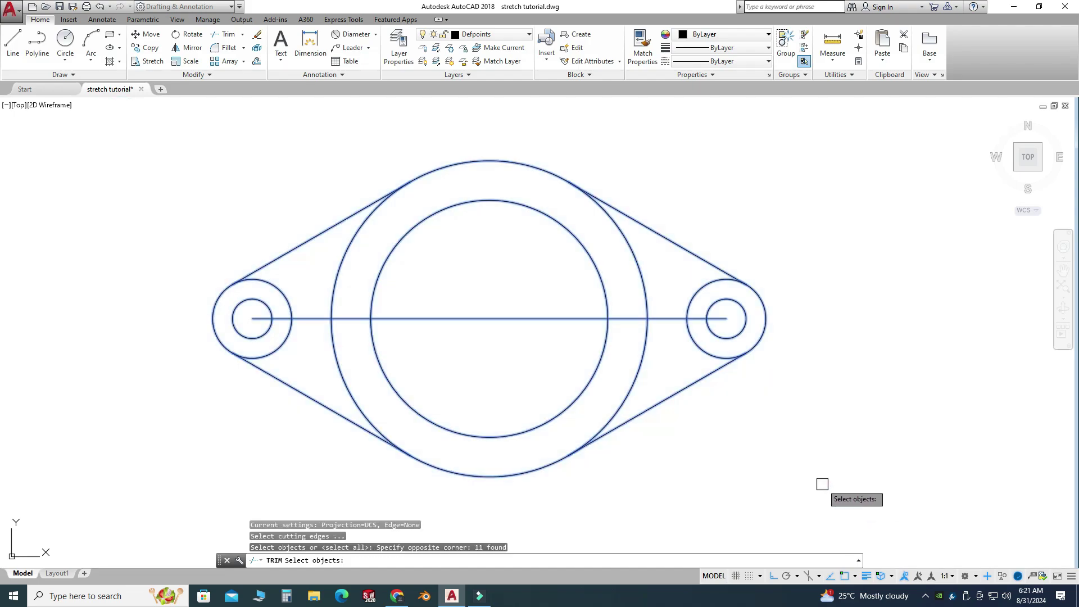
key(Return)
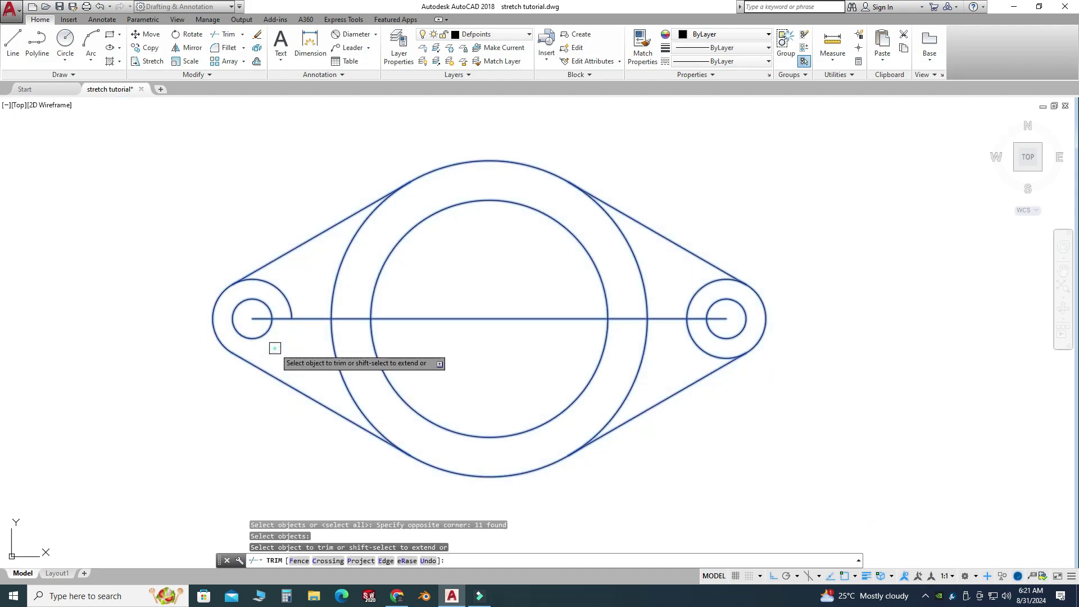
click(281, 293)
click(332, 279)
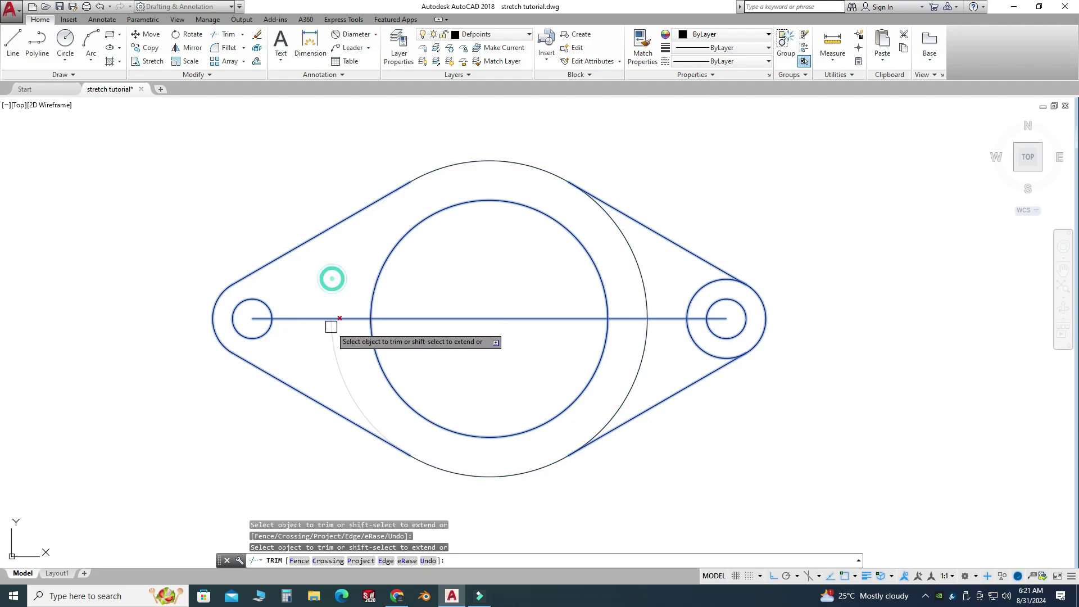
click(330, 342)
click(631, 243)
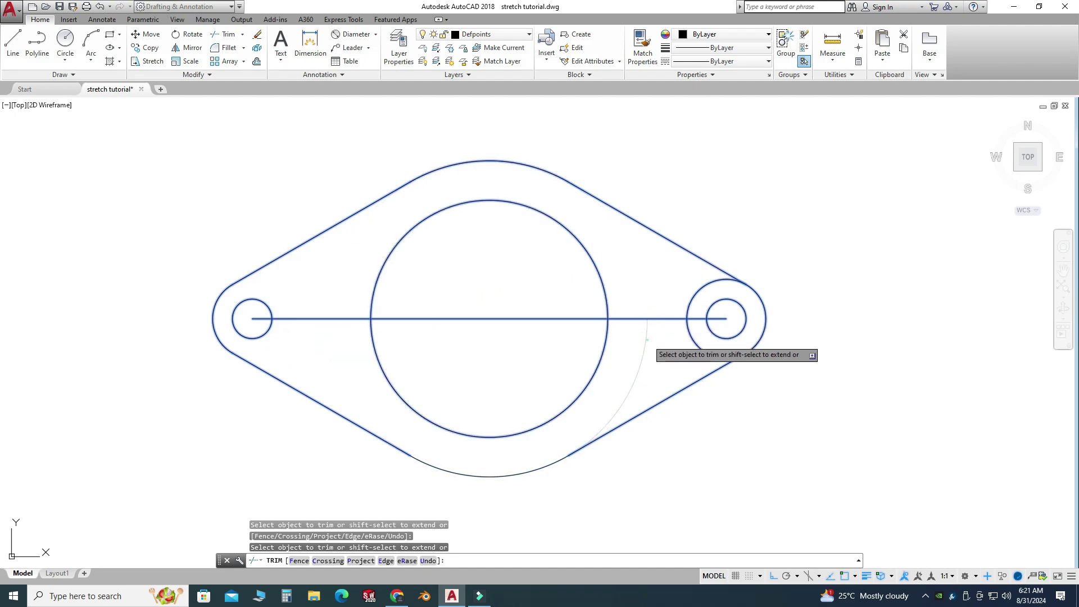
click(645, 317)
click(690, 296)
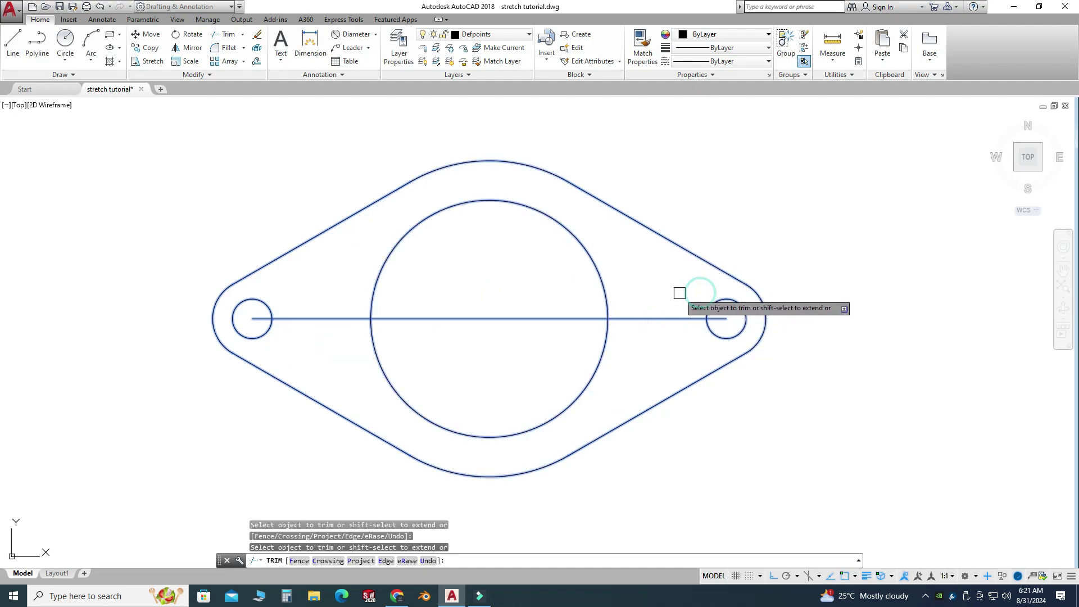
key(Escape)
Delete the 6-unit horizontal construction line
click(457, 345)
click(439, 300)
key(Delete)
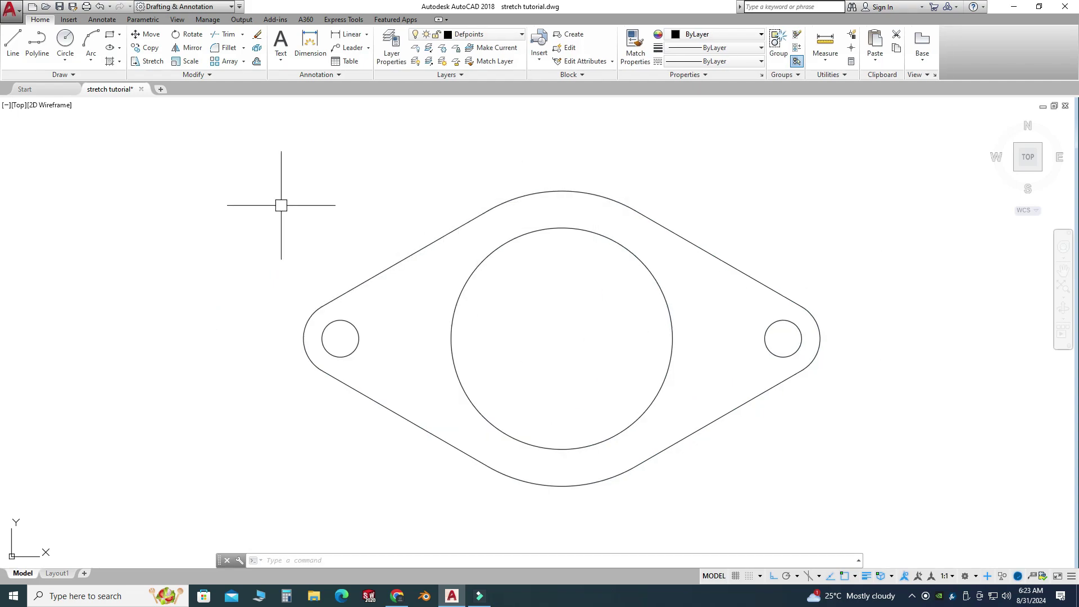
Place centre marks on the left hole, the large circle and the right hole
click(96, 21)
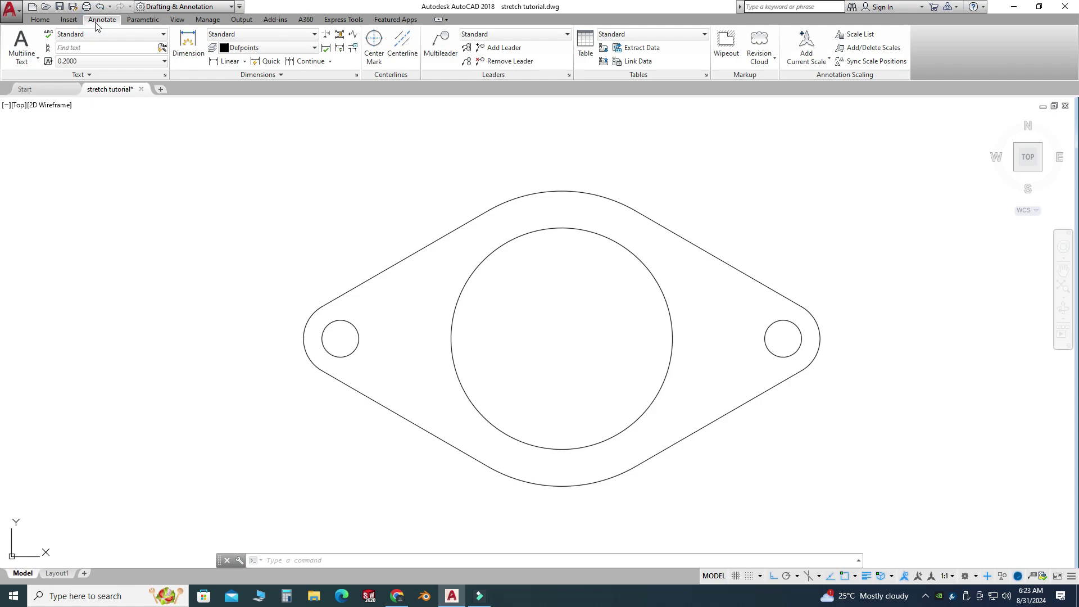
click(374, 45)
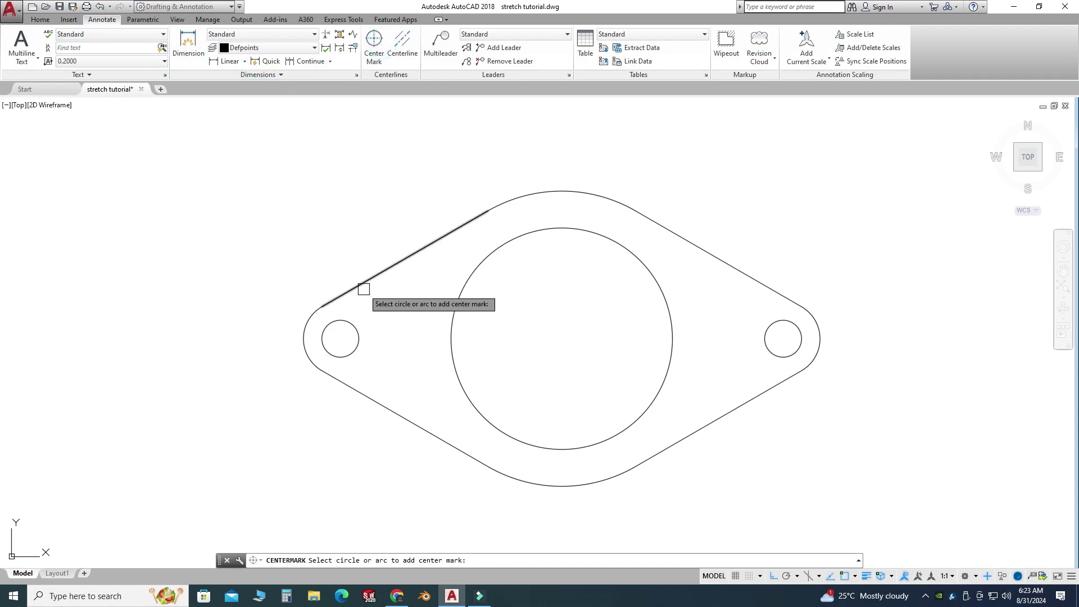
click(352, 326)
click(477, 270)
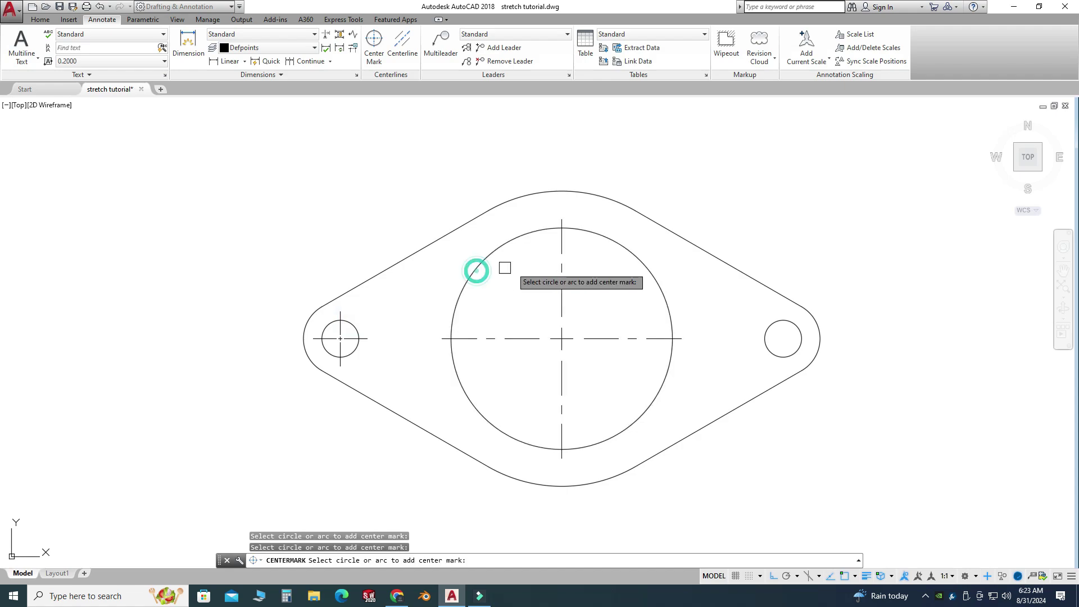
click(766, 324)
key(Escape)
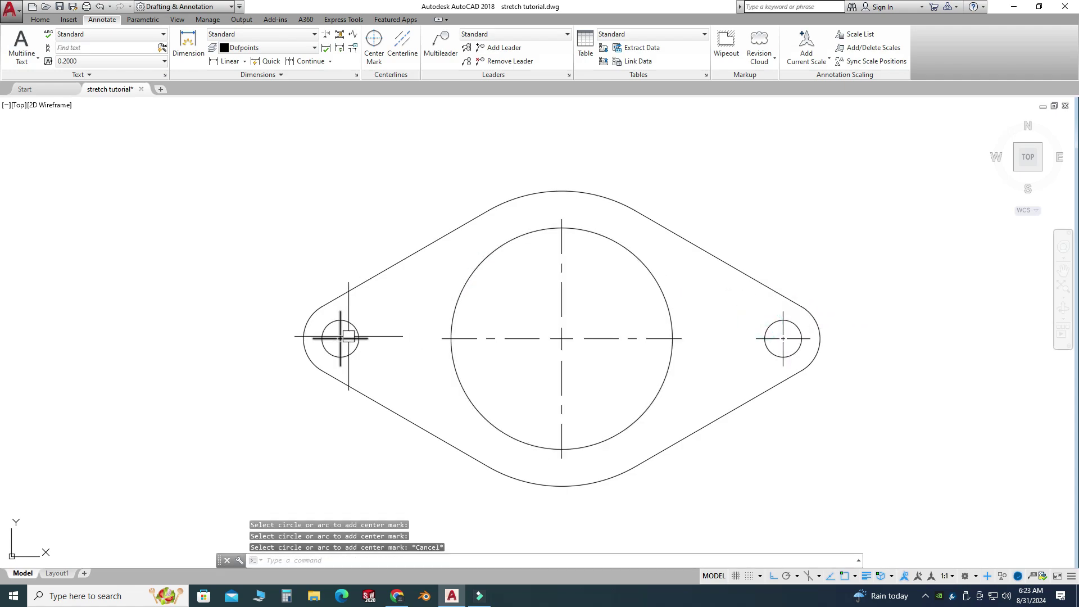
Move the three centre marks to the Centreline layer and make Dimension the current layer
click(343, 338)
click(562, 339)
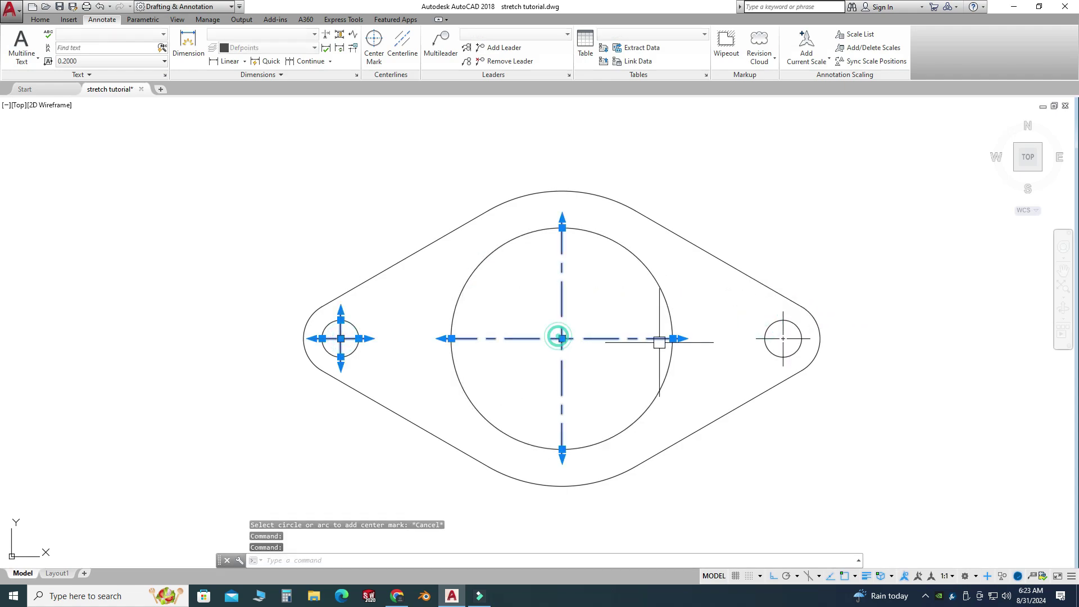
click(772, 342)
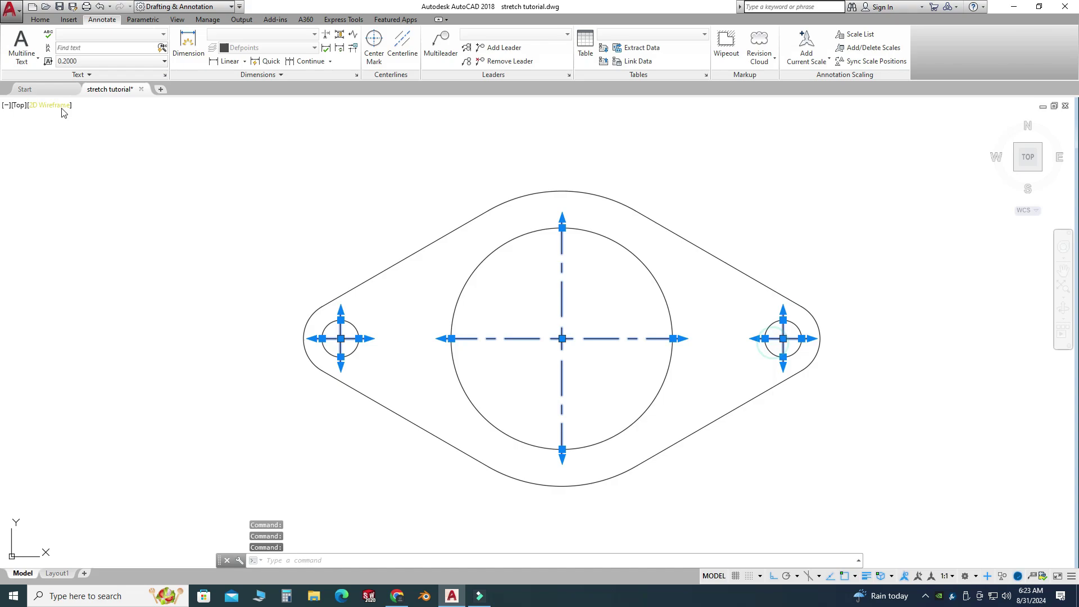
click(41, 20)
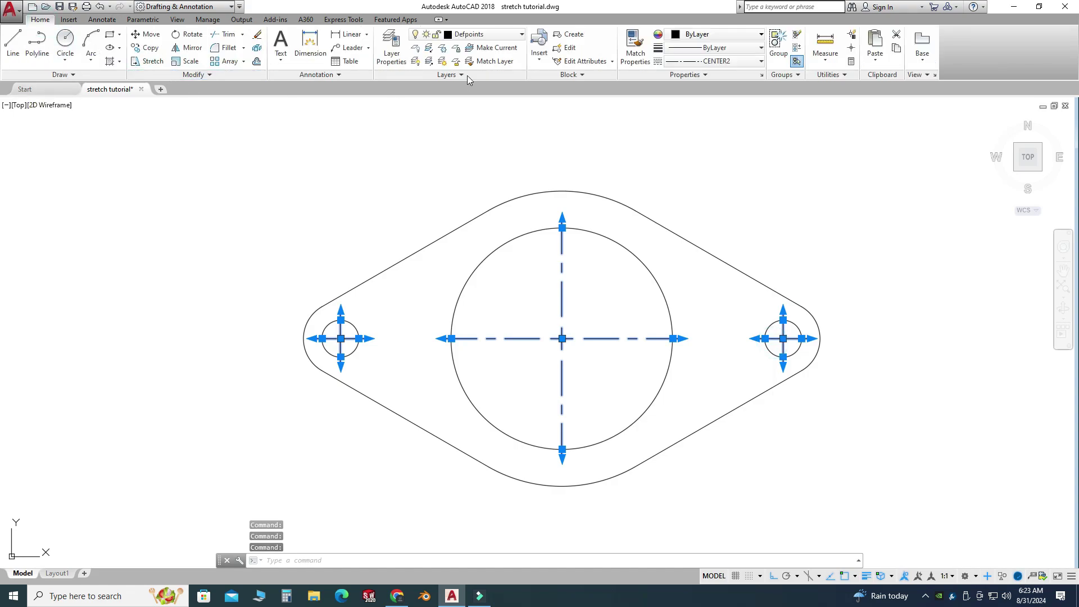
click(503, 36)
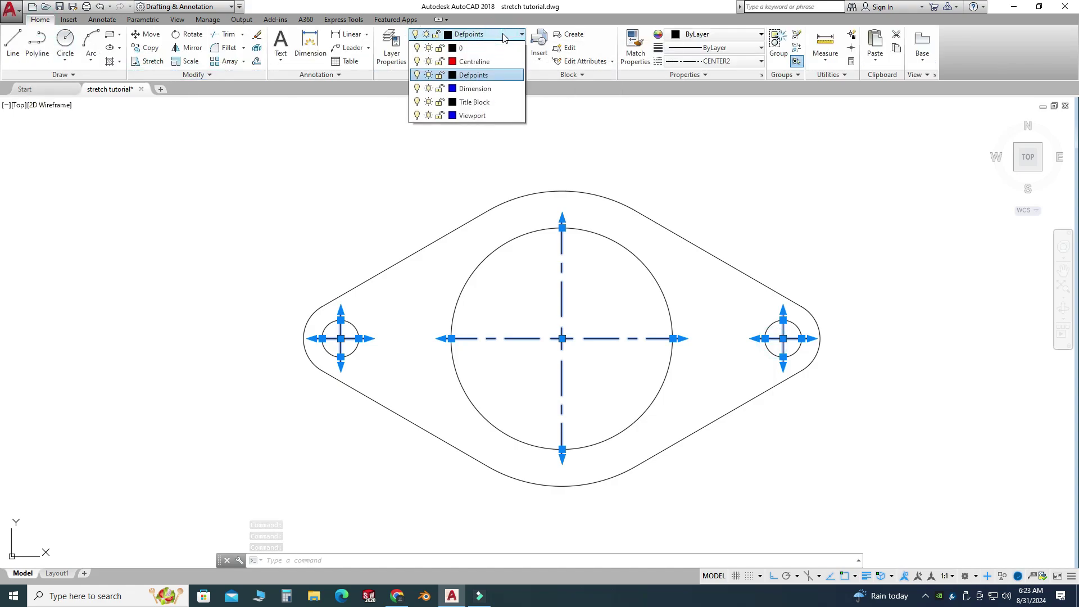
click(493, 63)
key(Escape)
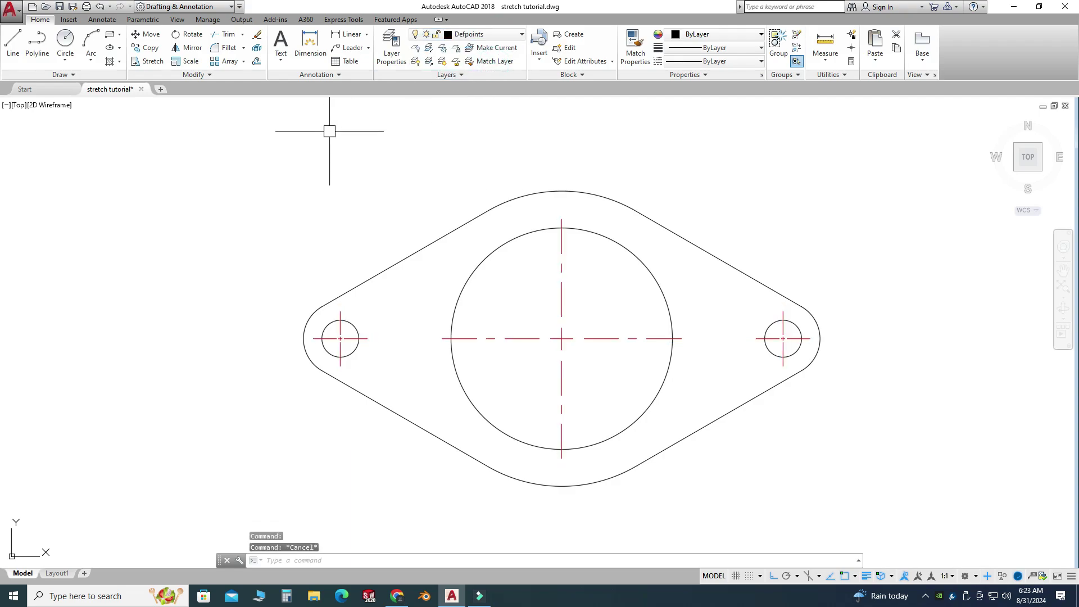
click(495, 34)
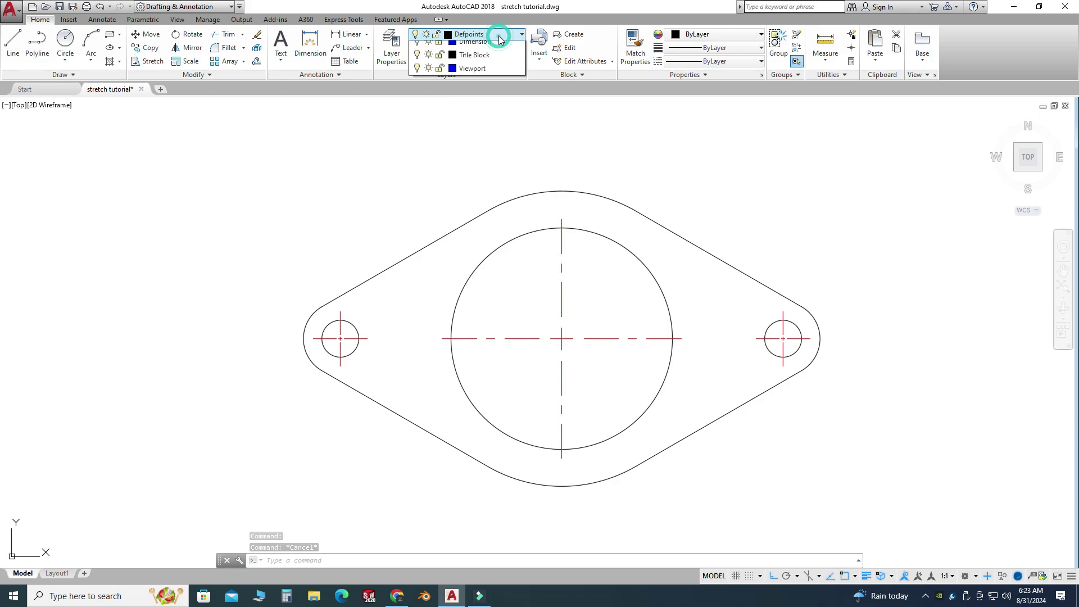
click(487, 93)
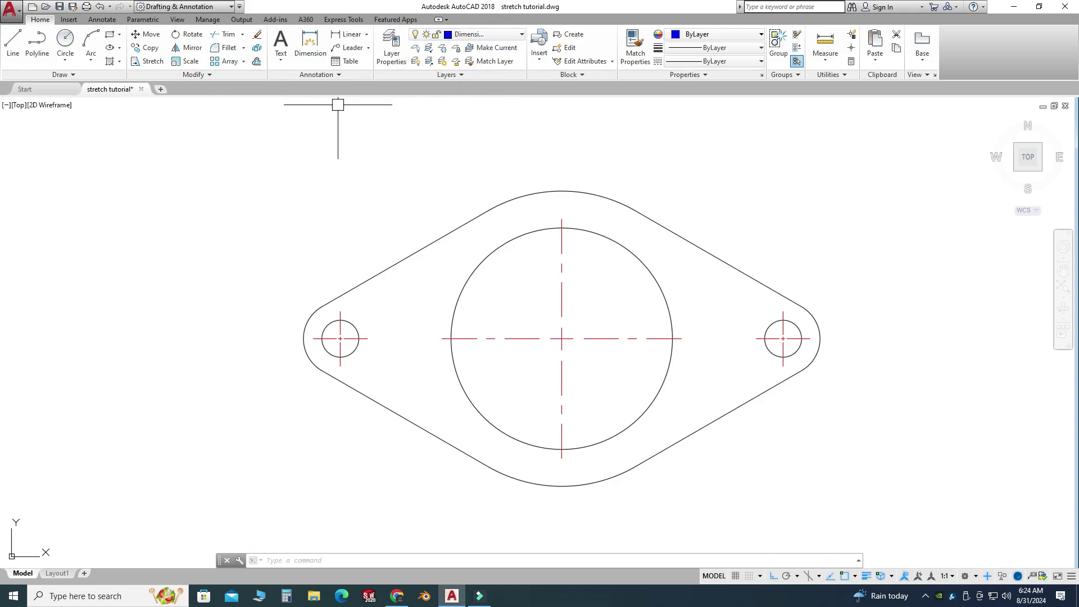
Add a linear 6.0 dimension between the two small hole centres, placed below the part
click(346, 36)
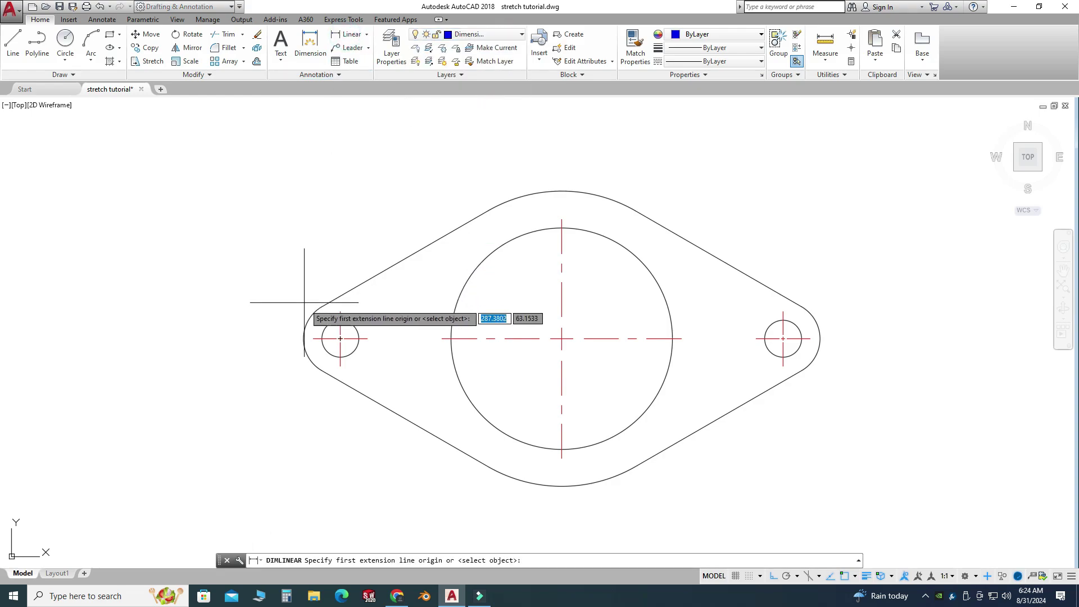
click(340, 338)
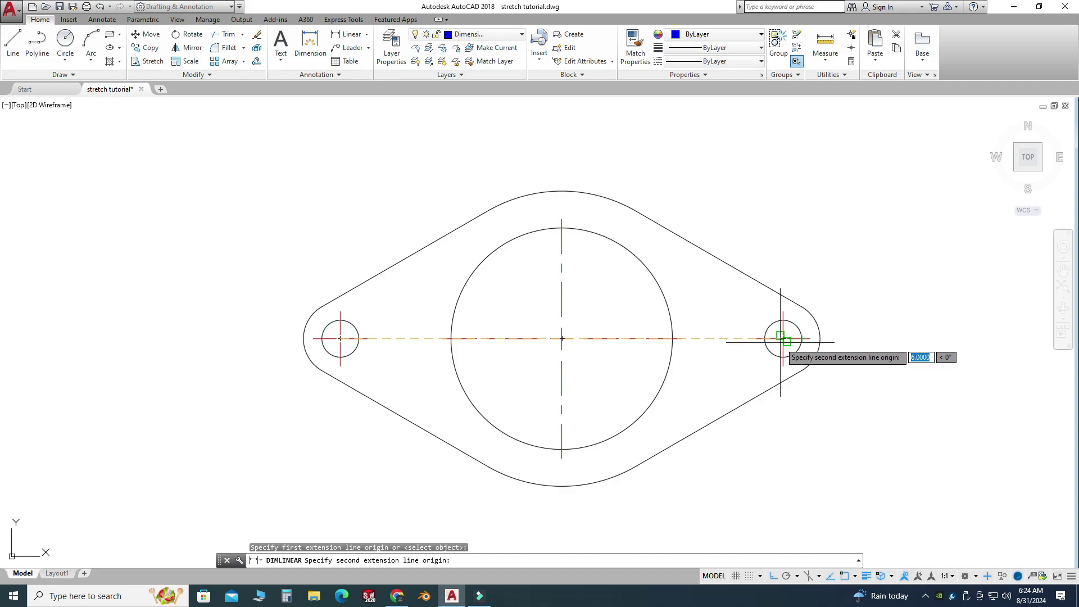
click(782, 338)
click(729, 515)
scroll(607, 362, down, 2)
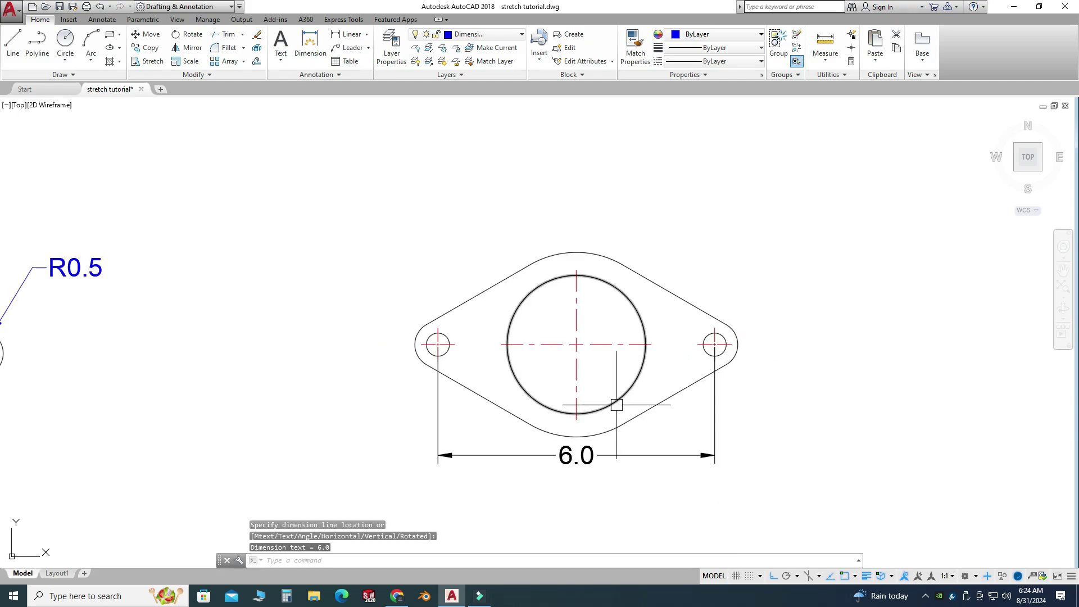
scroll(618, 441, up, 2)
key(Escape)
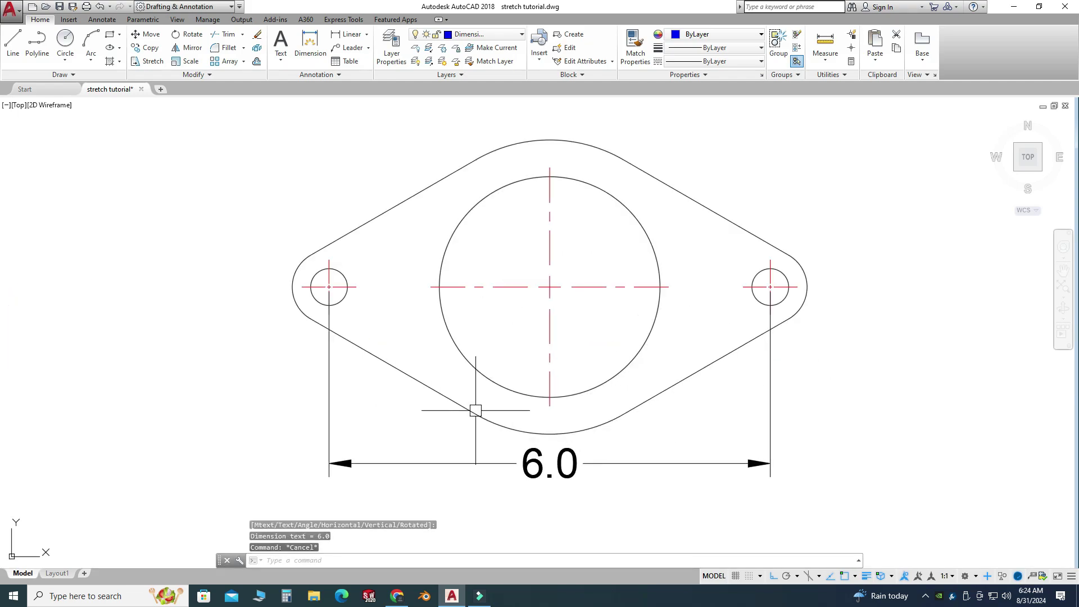
Put the 6.0 dimension on the Dimension layer
click(450, 462)
click(422, 434)
click(472, 34)
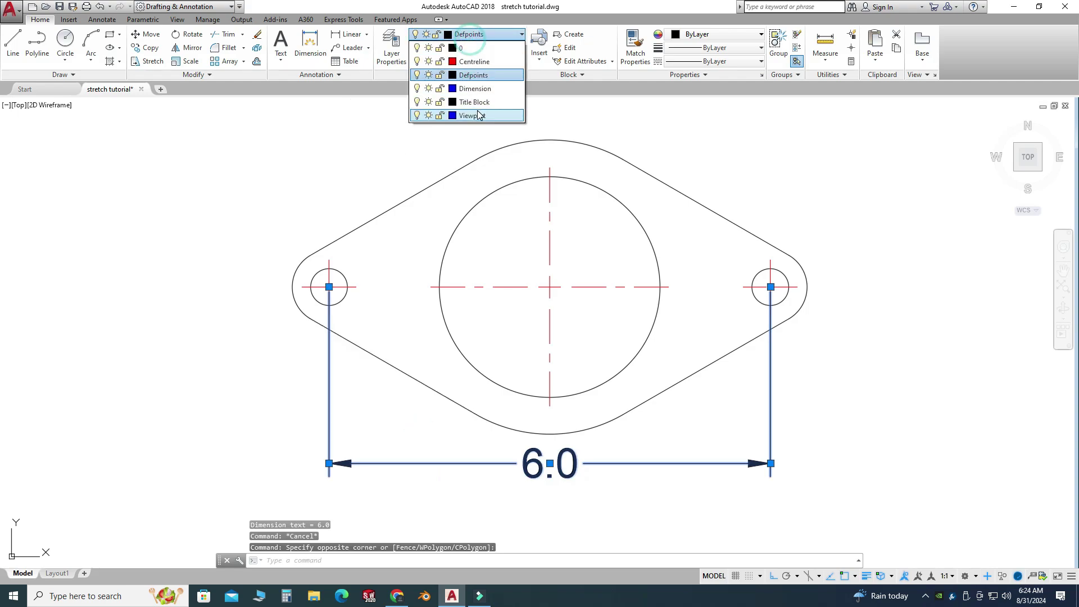
click(481, 90)
scroll(410, 208, down, 2)
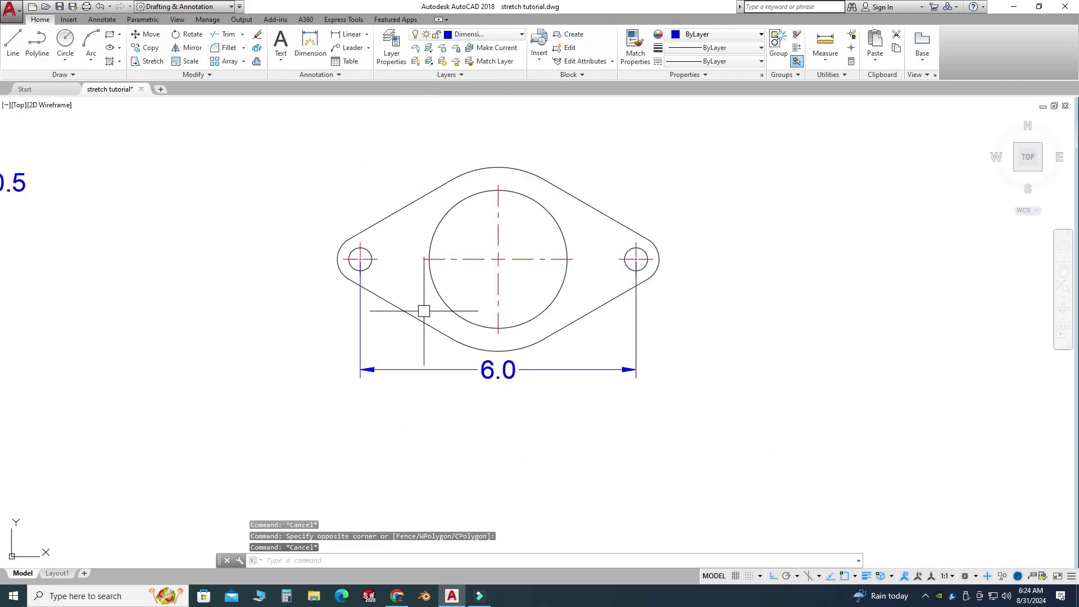
click(386, 357)
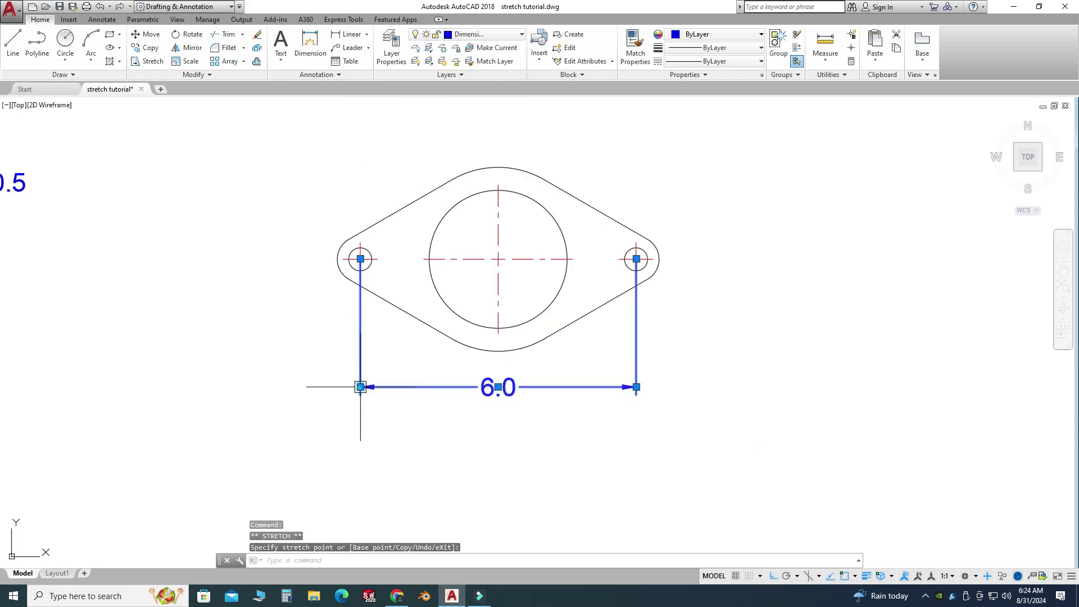
key(Escape)
scroll(374, 216, up, 2)
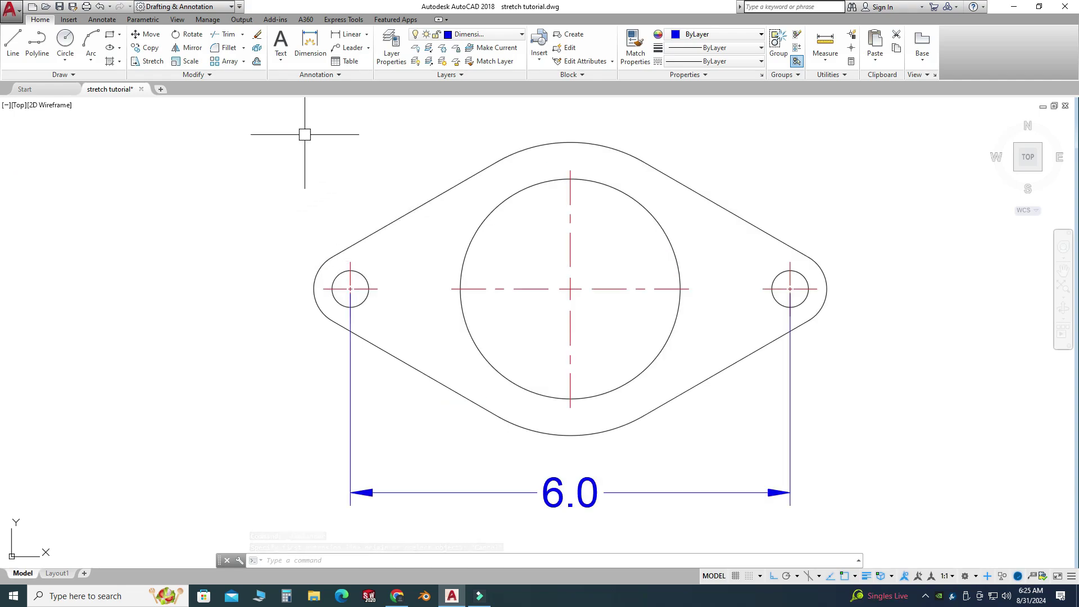
Place an R0.5 radius dimension on the left lug's outer arc, labelled at upper left
click(370, 35)
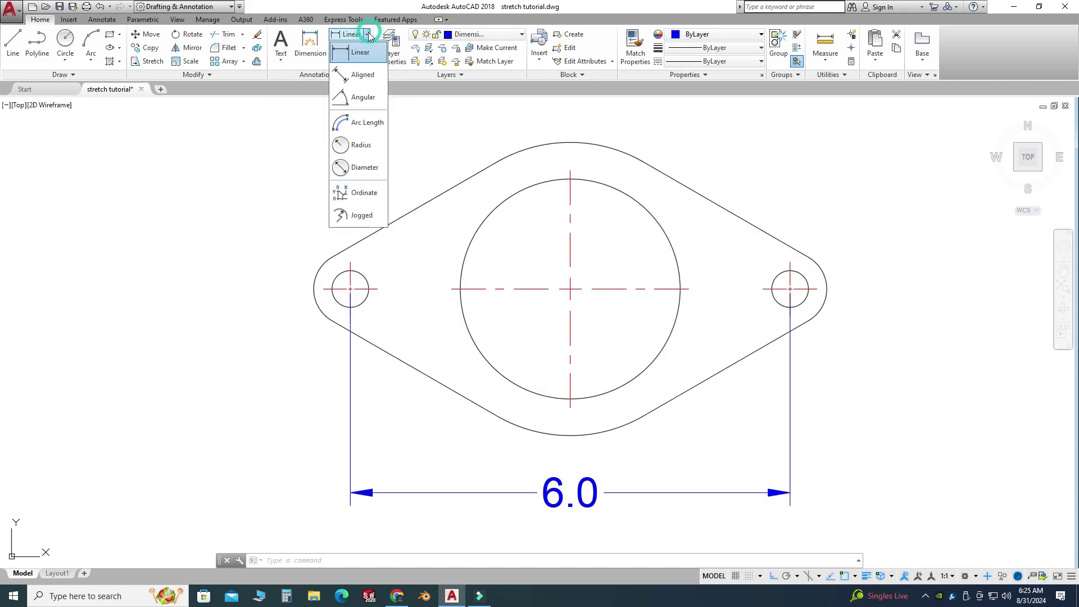
click(357, 138)
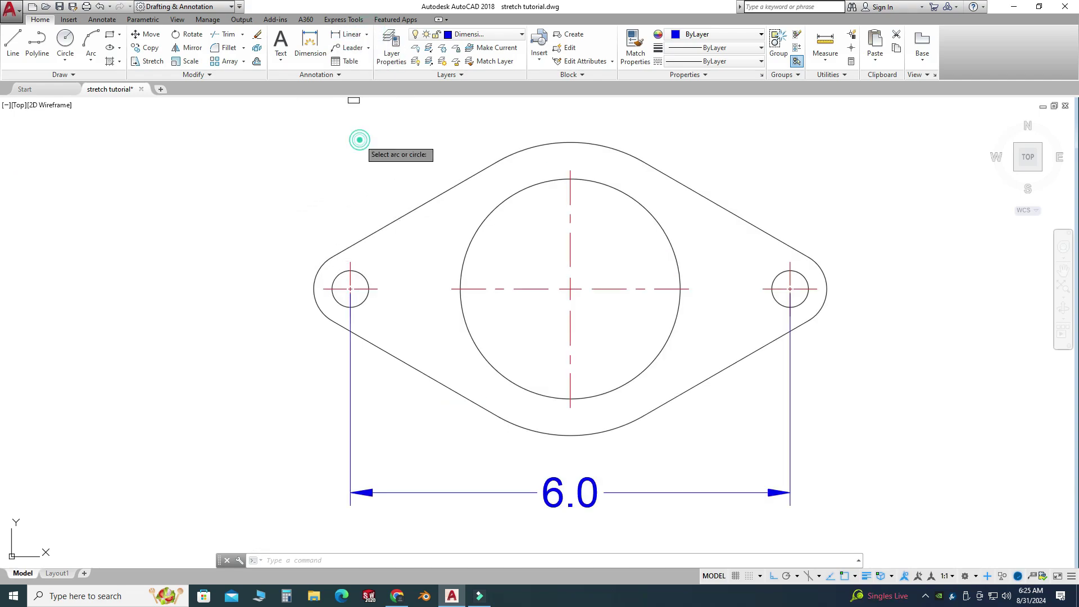
click(314, 273)
click(239, 216)
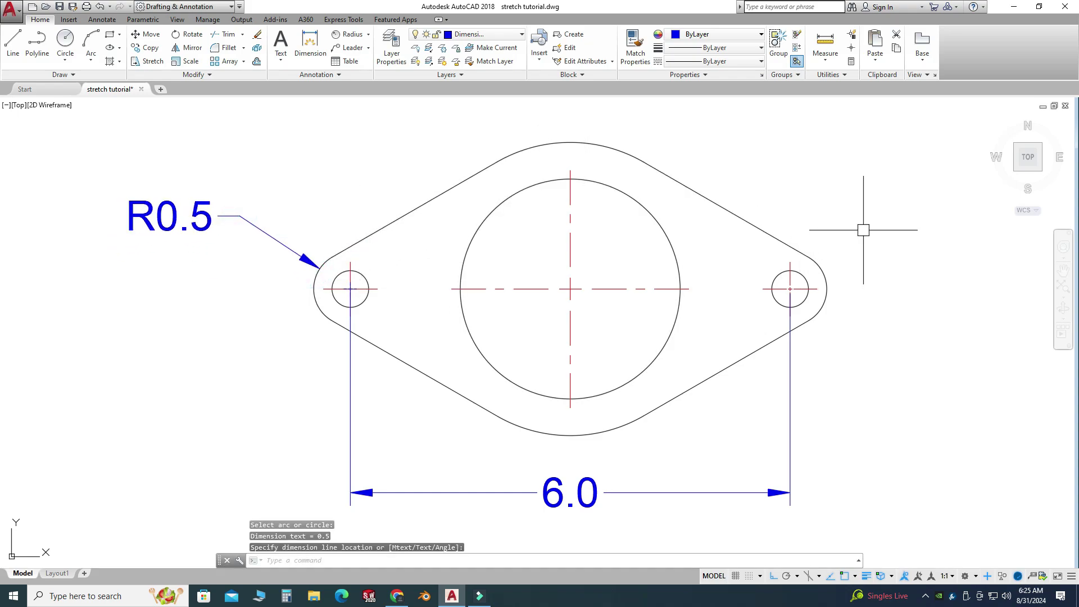
Place an R2.0 radius dimension on the upper right arc, labelled above right
key(Return)
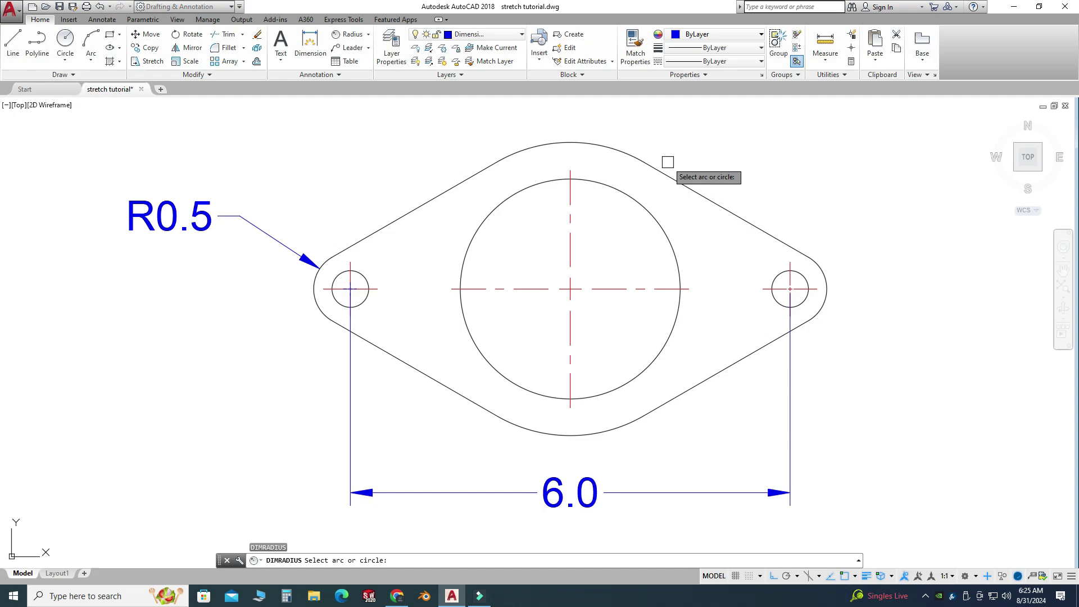
click(616, 145)
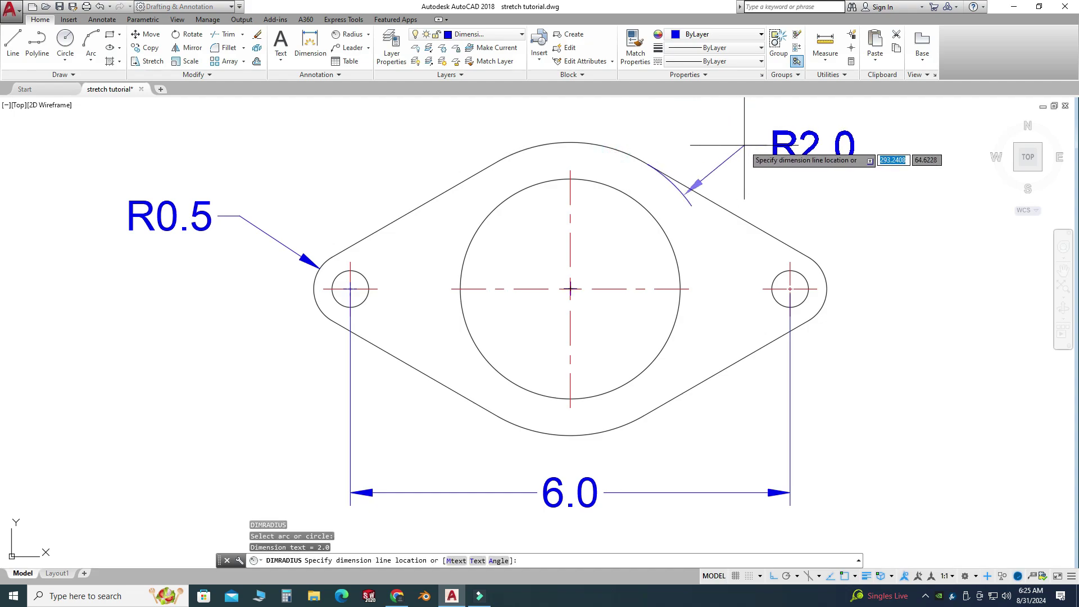
click(744, 145)
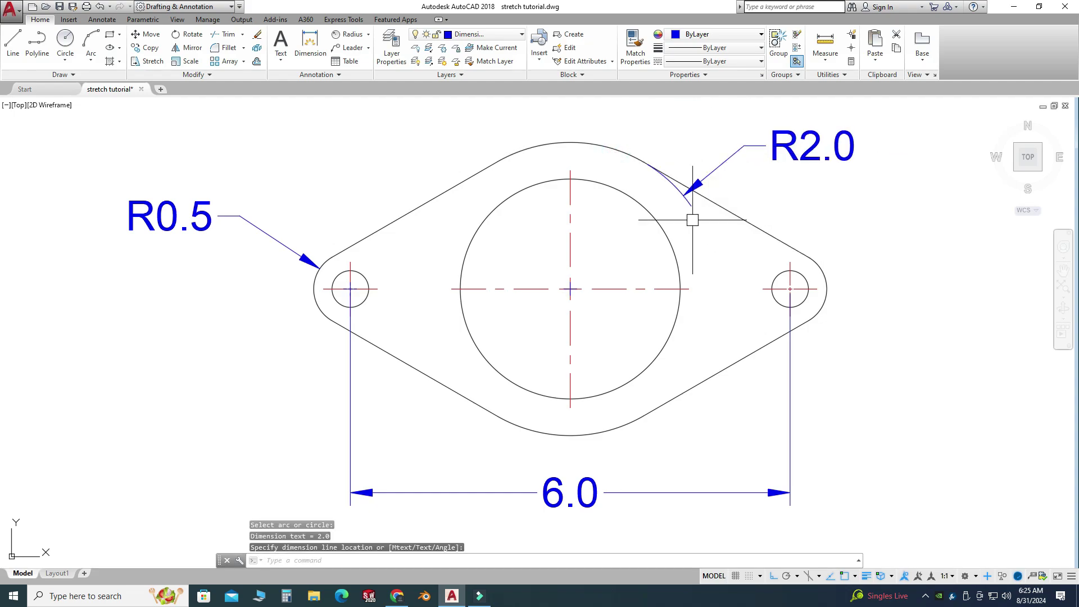
click(368, 35)
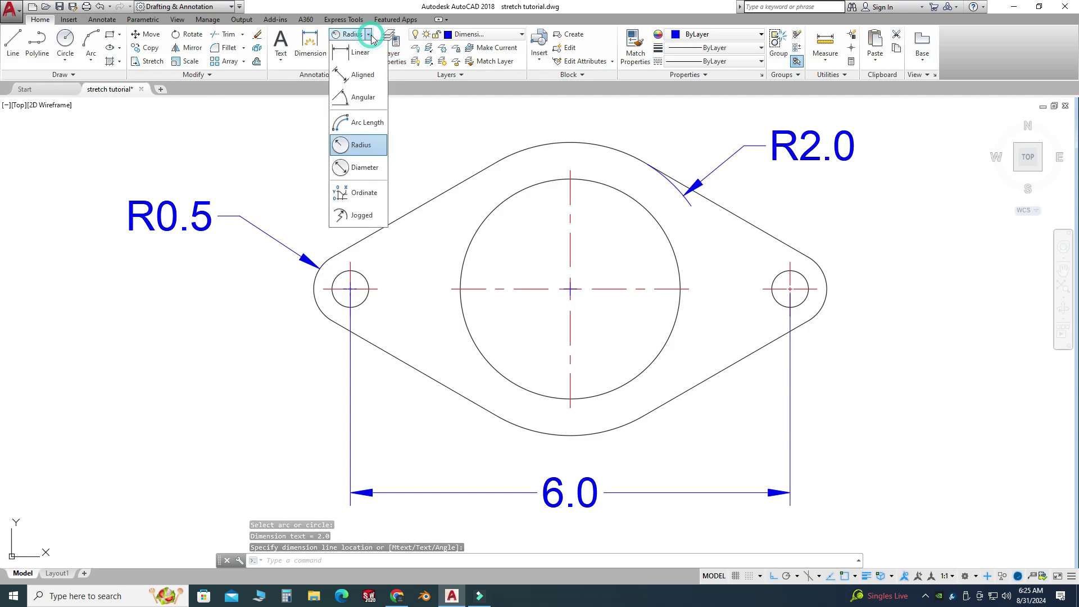
click(371, 168)
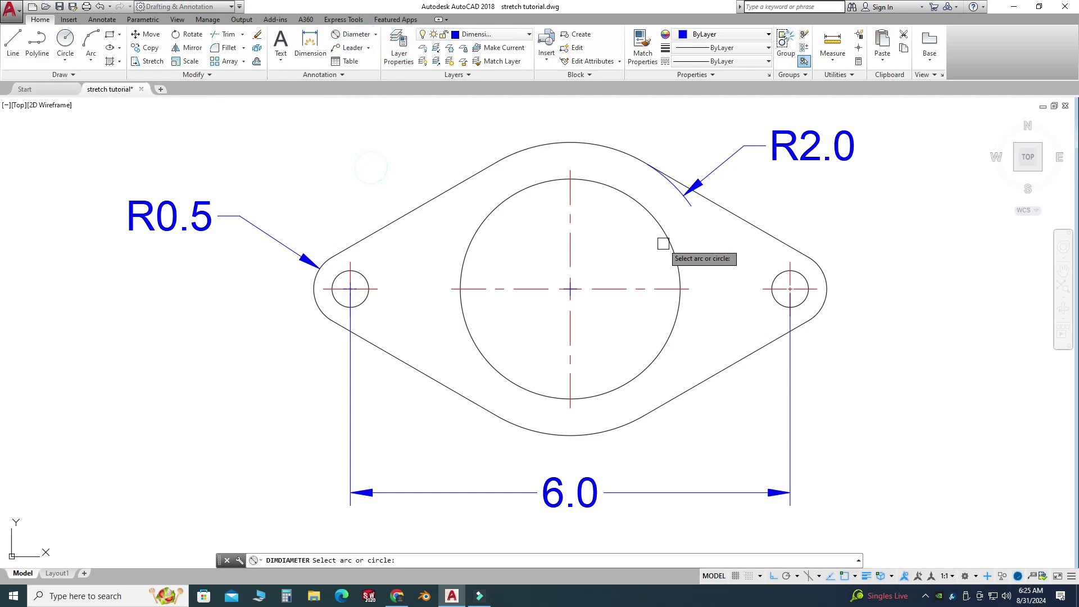
Label the small right hole Ø0.5 at upper right and the large circle Ø3.0 at upper left
click(776, 275)
click(881, 231)
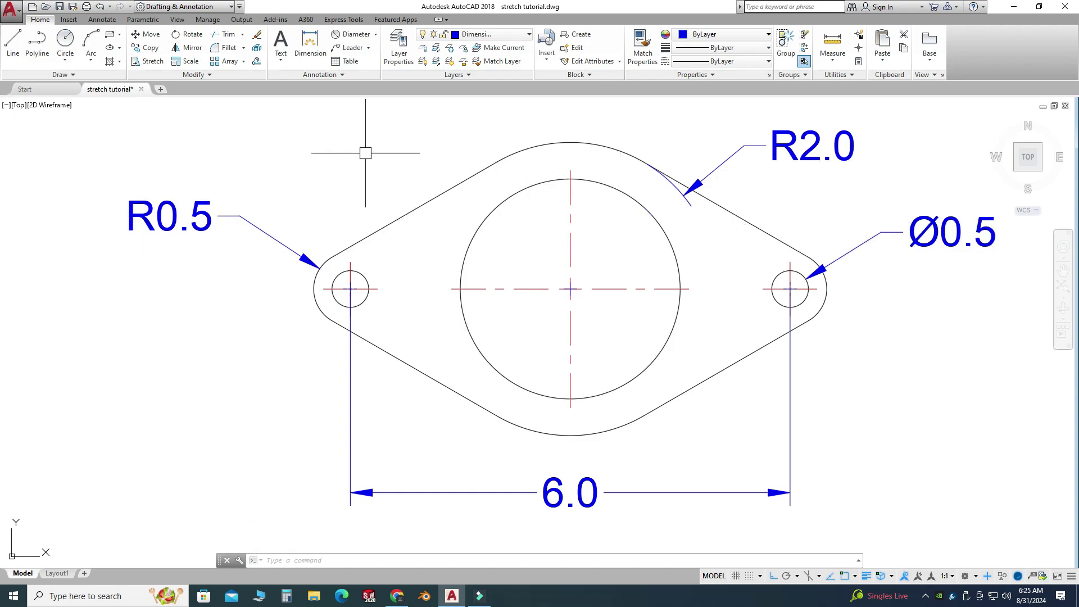
text(ddi)
key(Return)
click(476, 226)
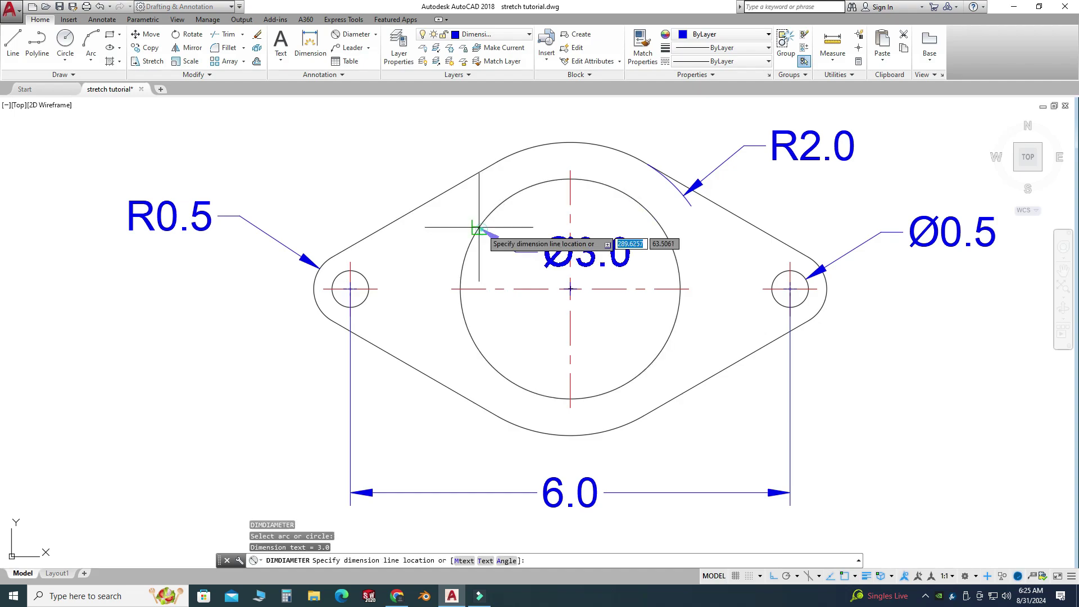
click(360, 152)
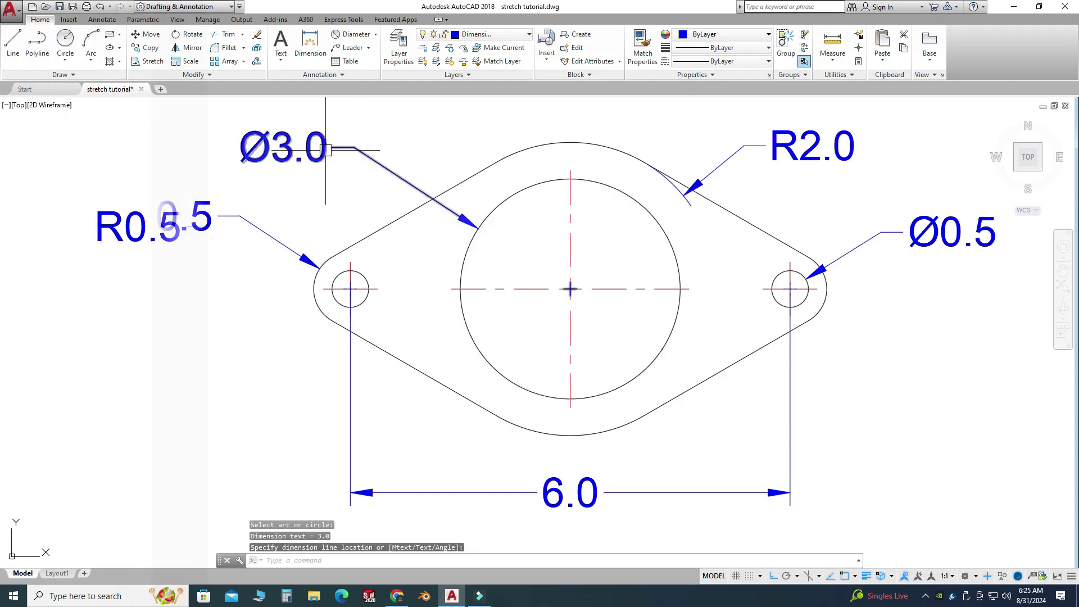